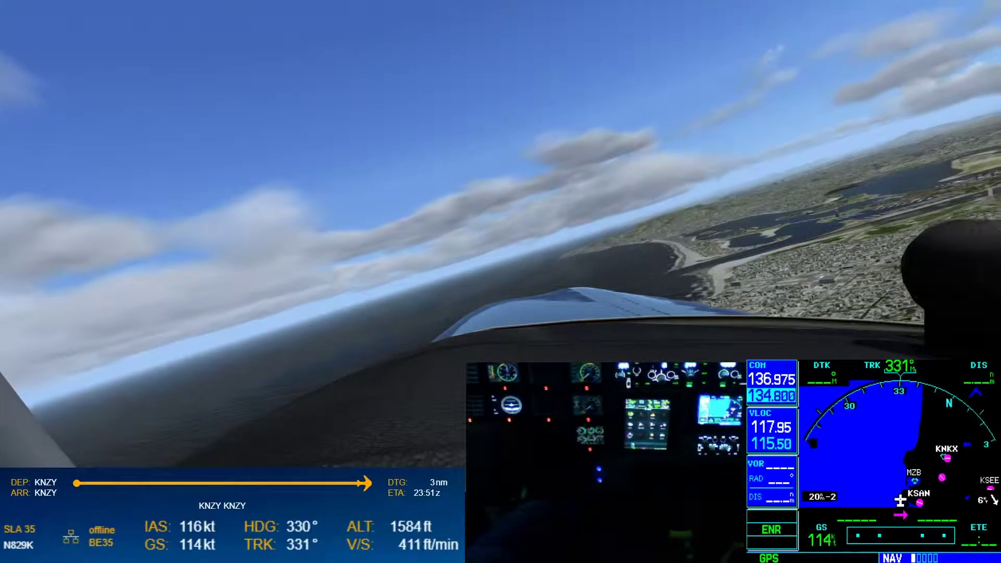
Switch to SPAD.neXt, move its window clear of the instrument displays, and open the GPS 530 Com2 page among the controller devices
key(alt+Tab)
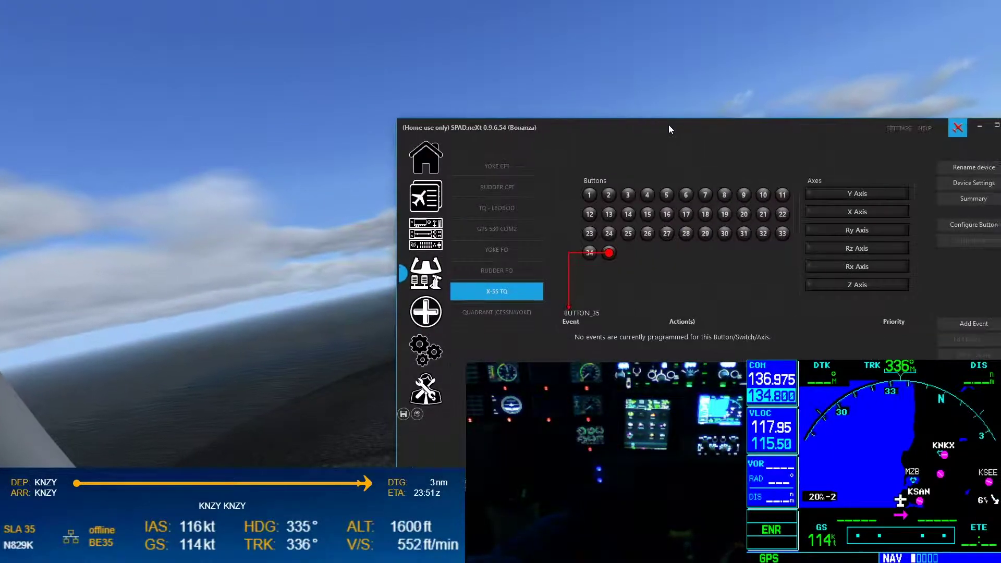
drag(670, 127, 274, 3)
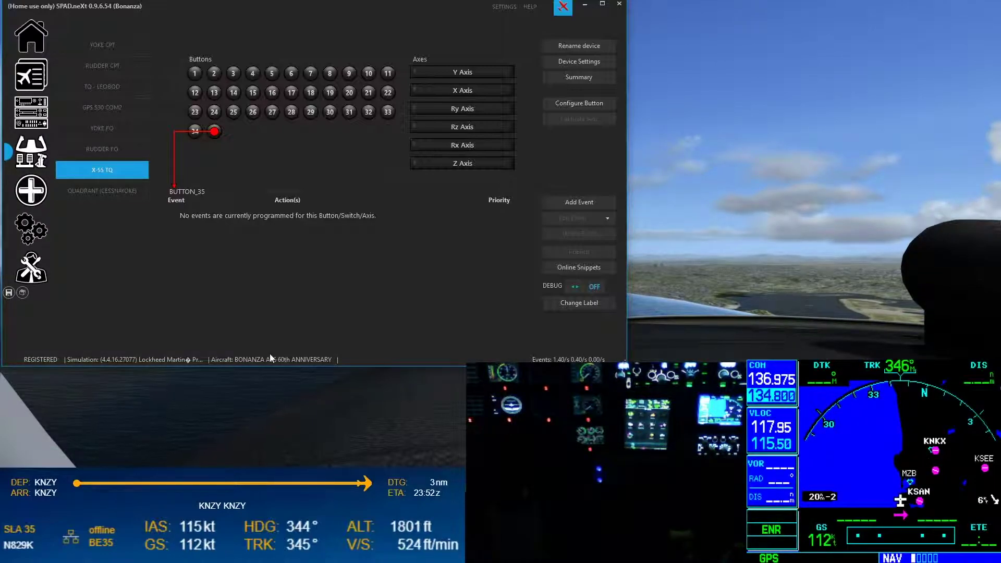
click(125, 104)
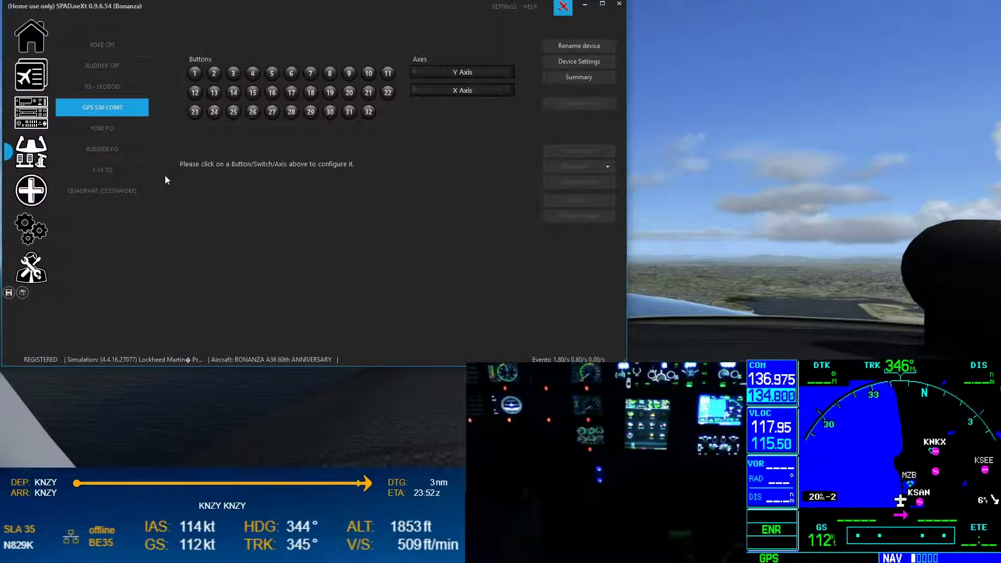
click(46, 121)
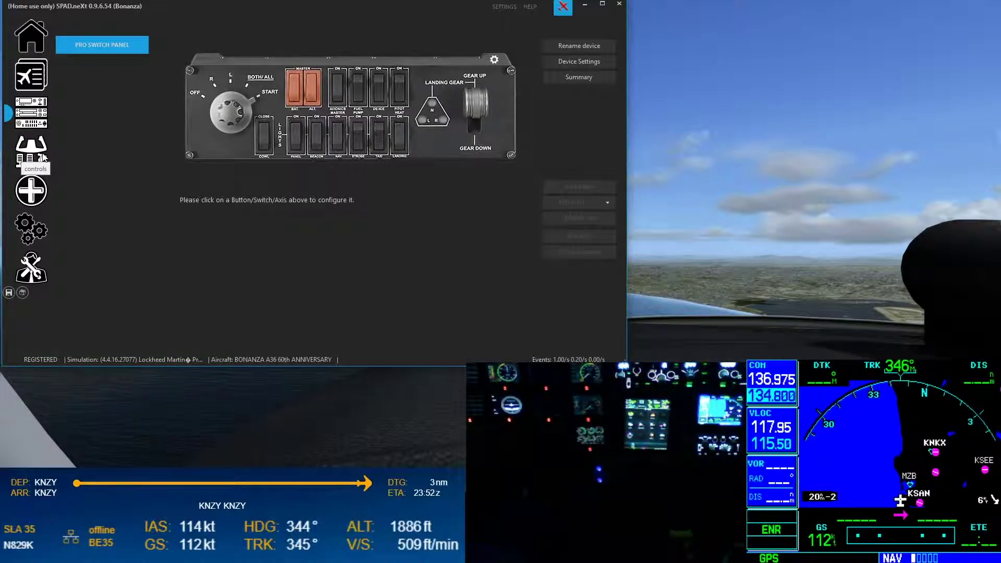
click(44, 156)
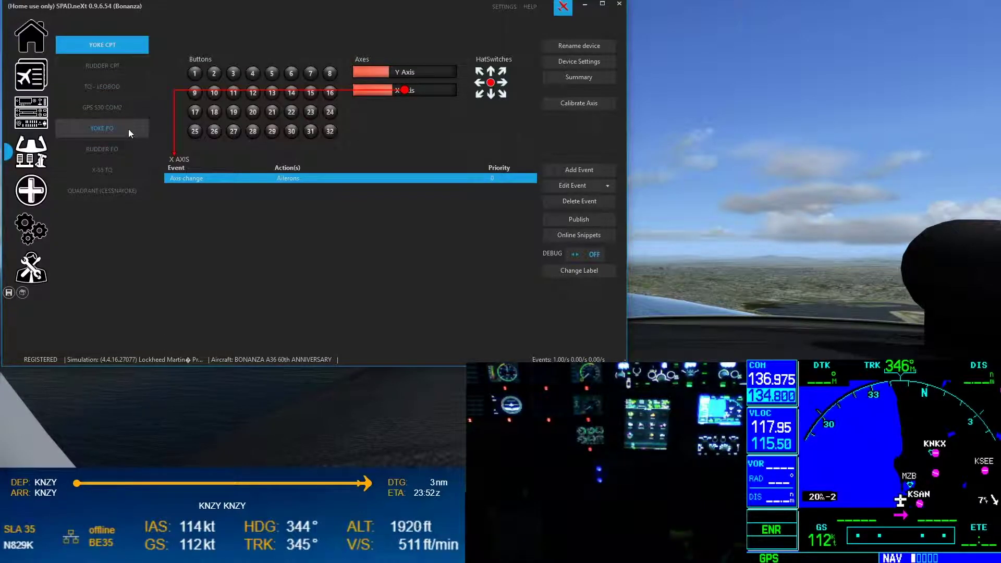
click(107, 107)
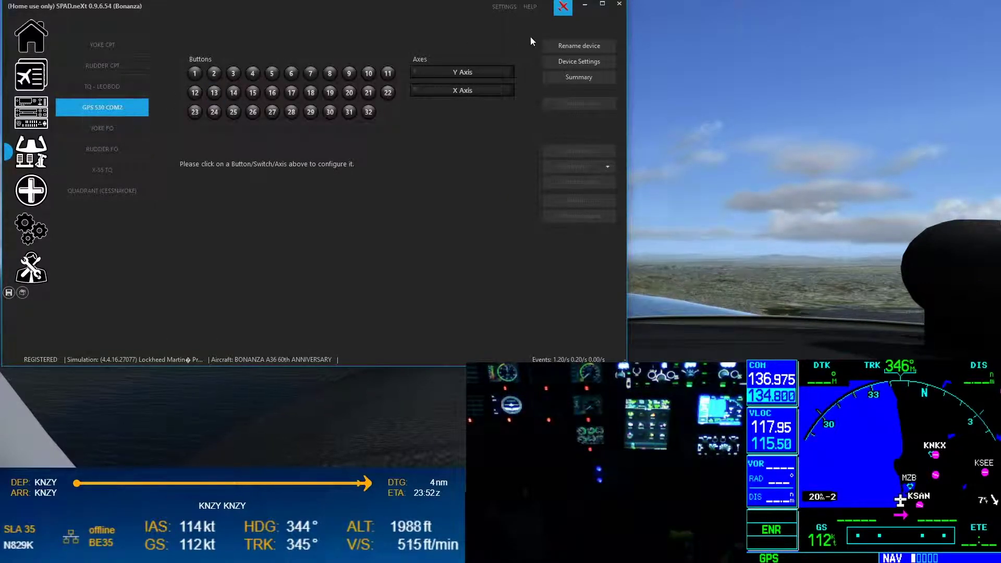
Examine the rename options and device settings of the GPS 530 Com2 controller, including its axis and button types, without changing them
click(571, 47)
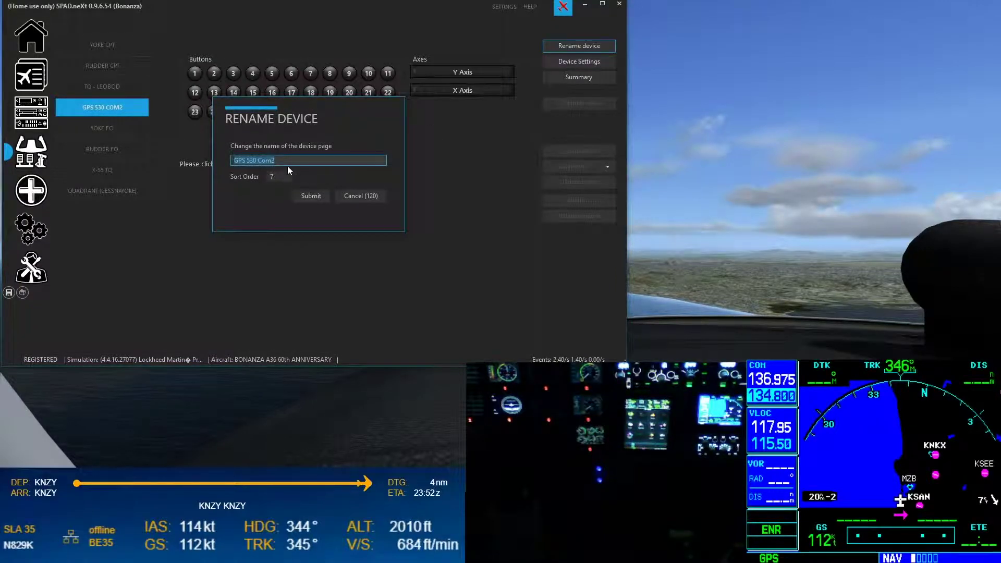
click(378, 201)
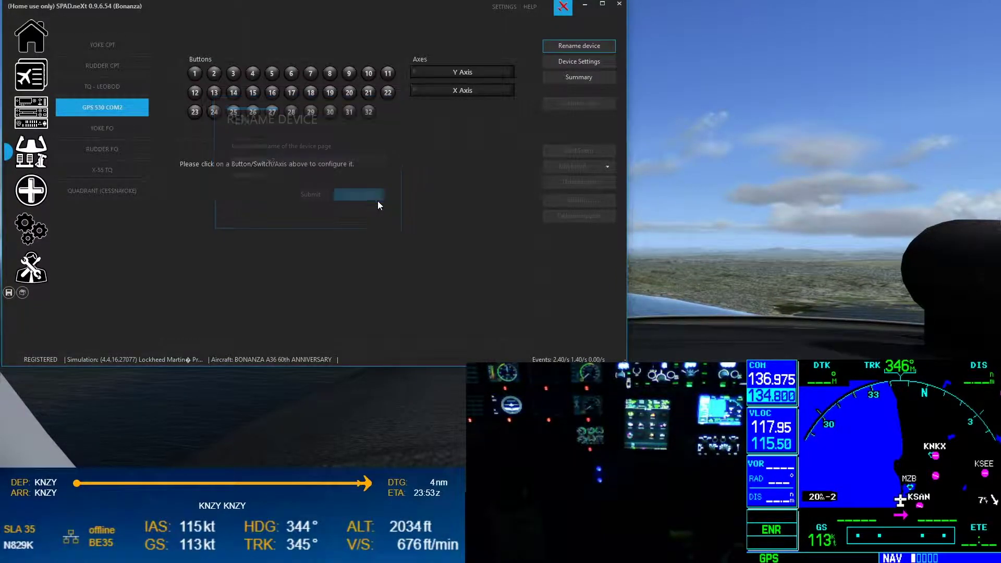
click(564, 61)
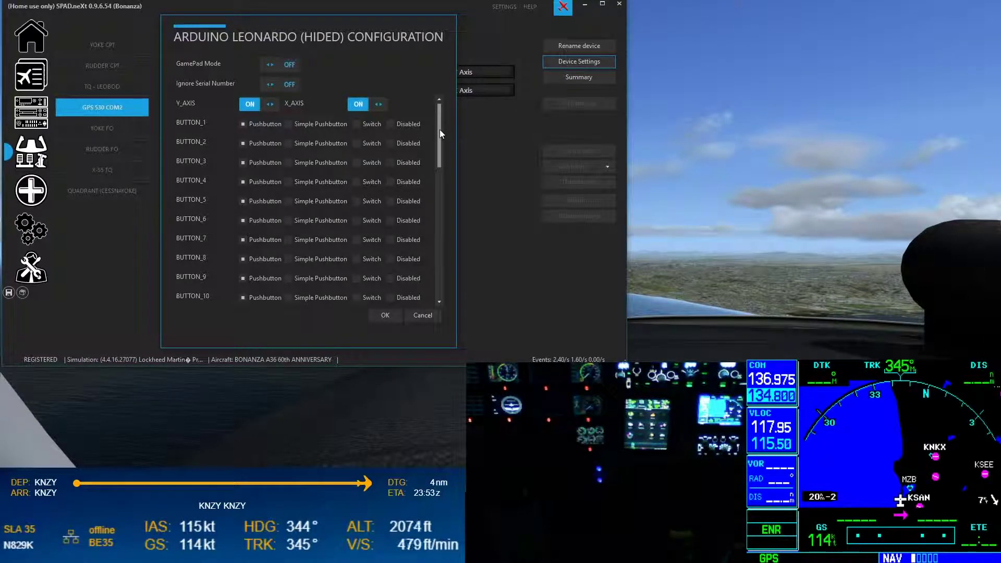
drag(440, 131, 454, 106)
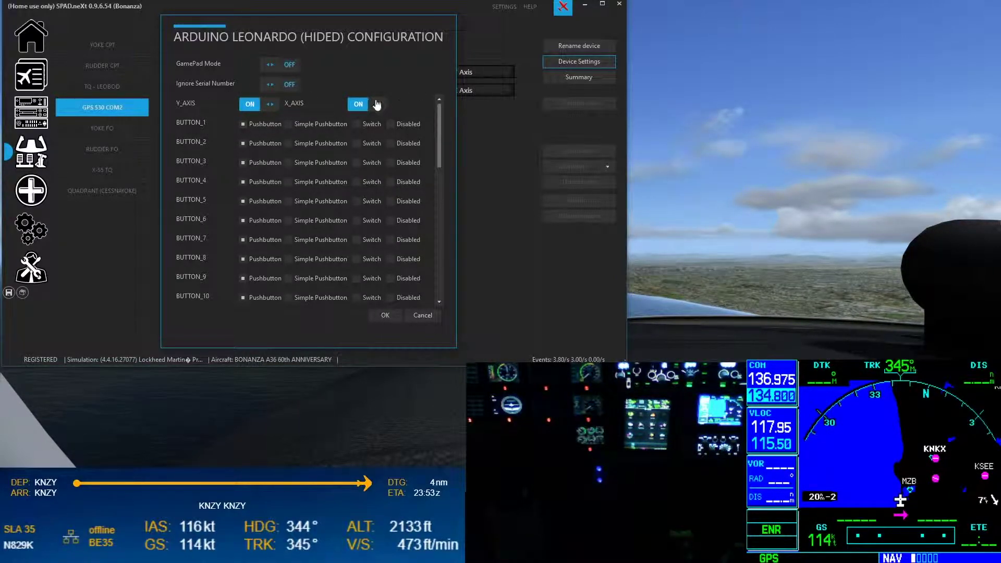
click(438, 318)
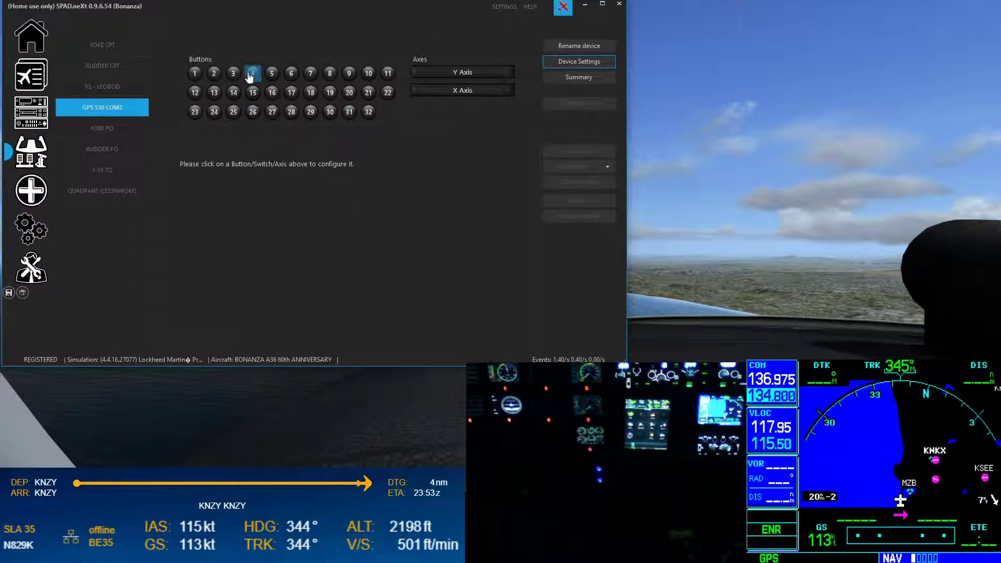
Inspect button 1's short-press event and the simulation event and parameter value of its GPS_ZOOMOUT_BUTTON action
click(193, 75)
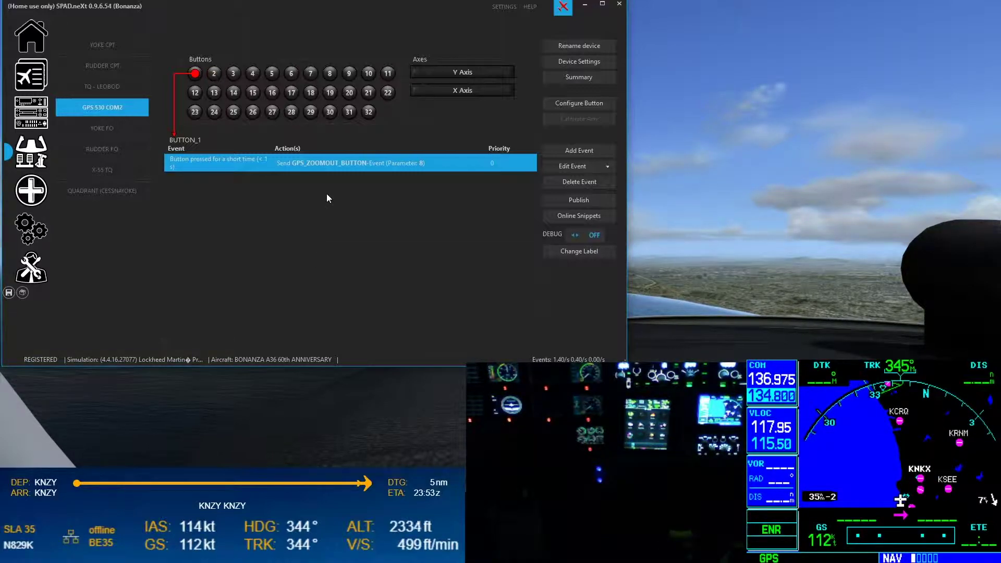
double_click(348, 163)
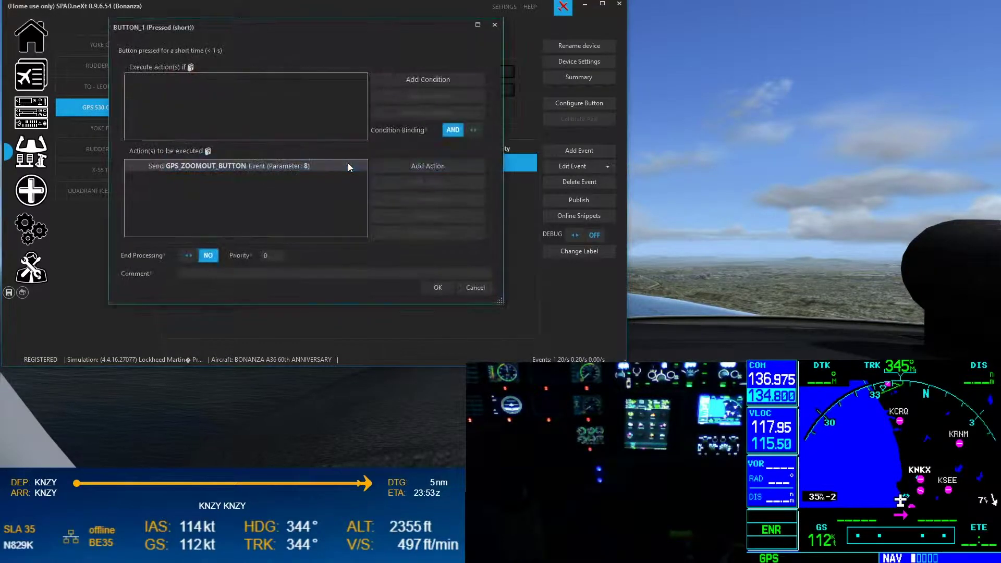
double_click(306, 166)
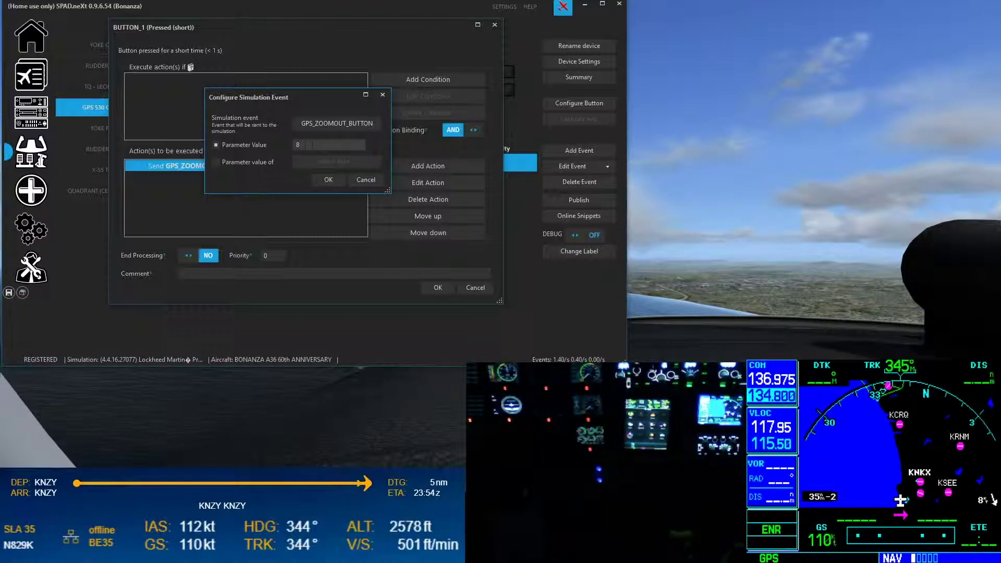
click(375, 180)
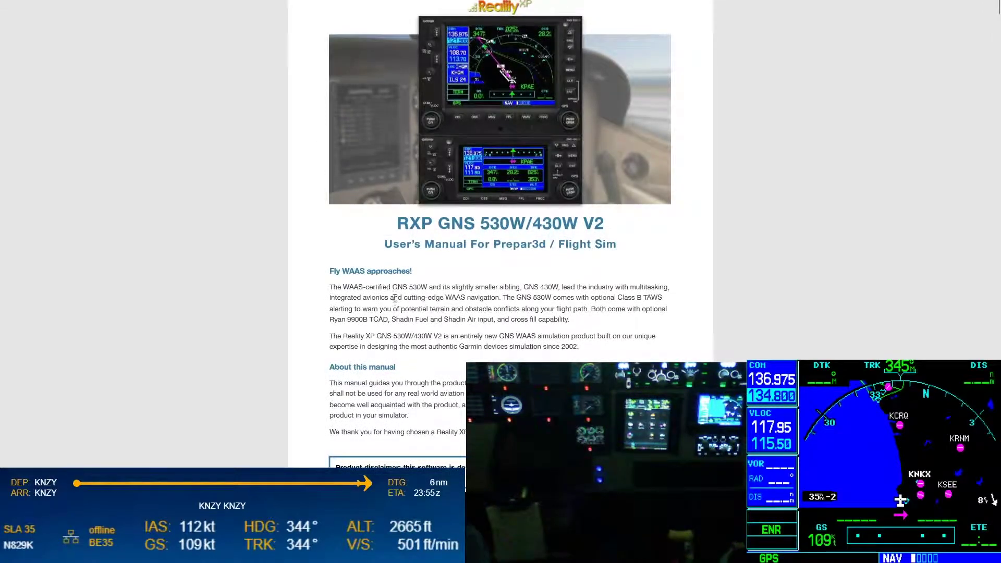
Find the Command Modifiers section in the RXP GNS 530W/430W V2 user's manual and read how the parameter values work
scroll(583, 250, down, 10)
scroll(584, 249, down, 20)
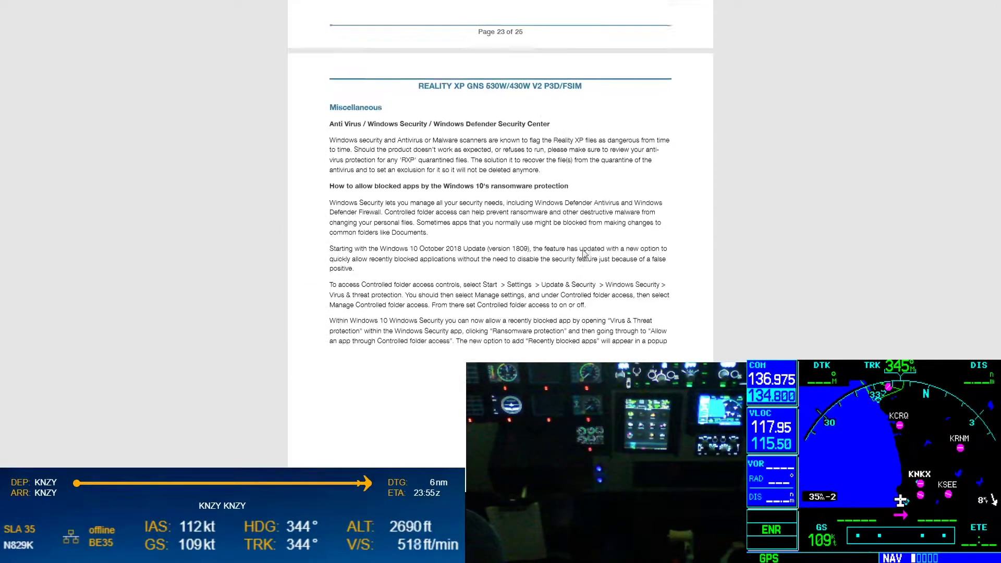
scroll(584, 256, down, 5)
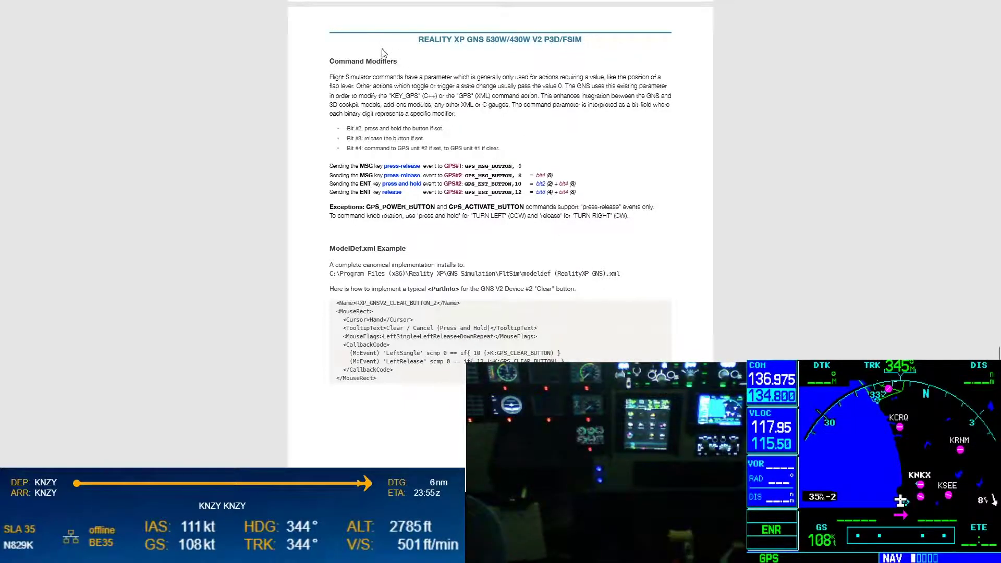
scroll(446, 163, down, 3)
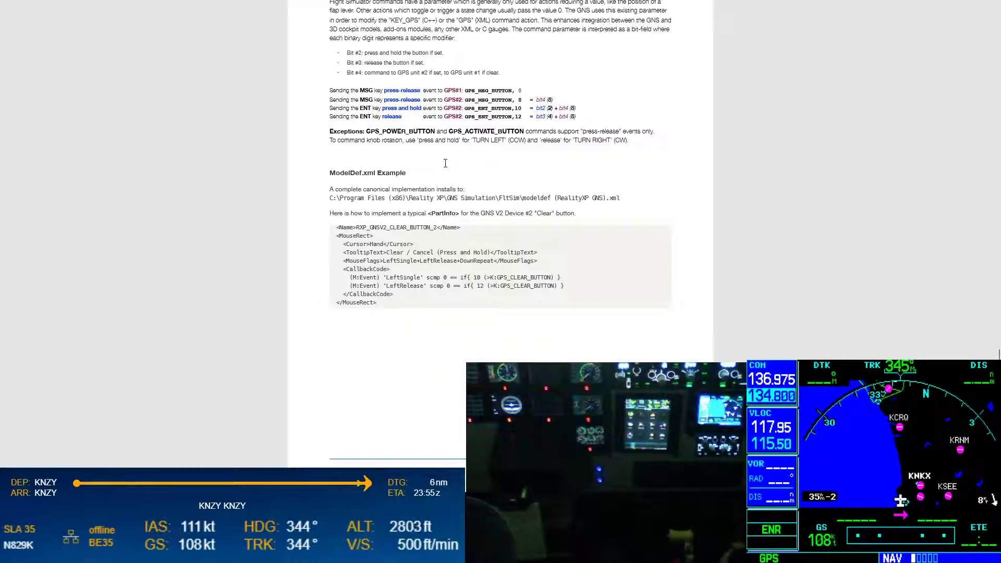
scroll(446, 164, up, 3)
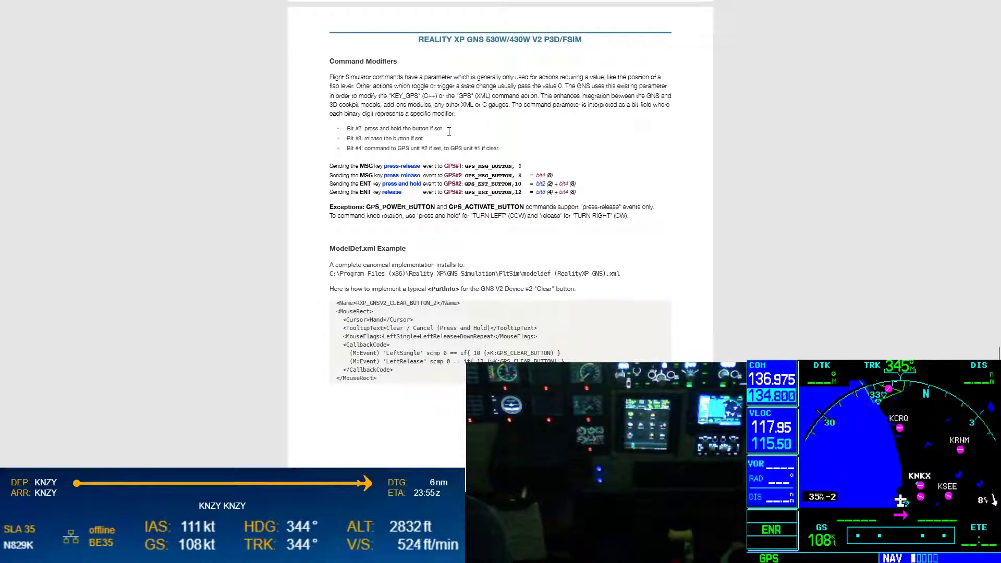
Read the Custom GPS Commands list and the supported standard radio swap commands in the manual, comparing them with the command modifiers
scroll(432, 142, up, 12)
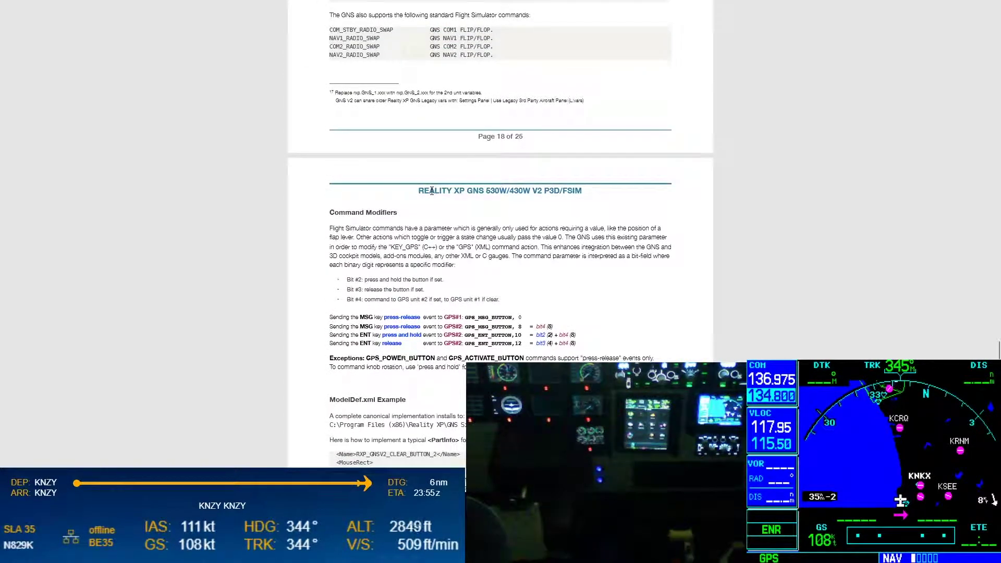
scroll(432, 194, up, 6)
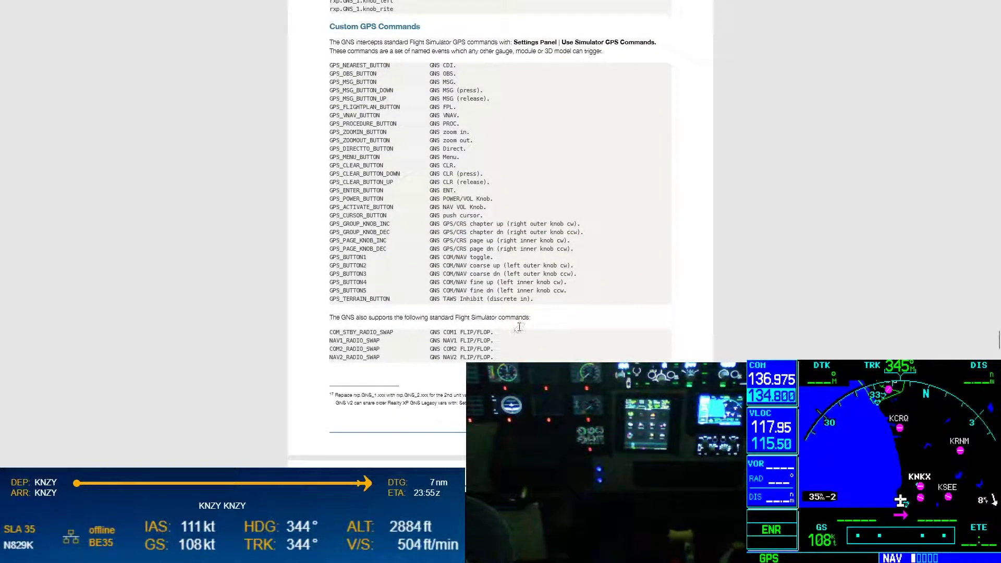
scroll(599, 347, down, 8)
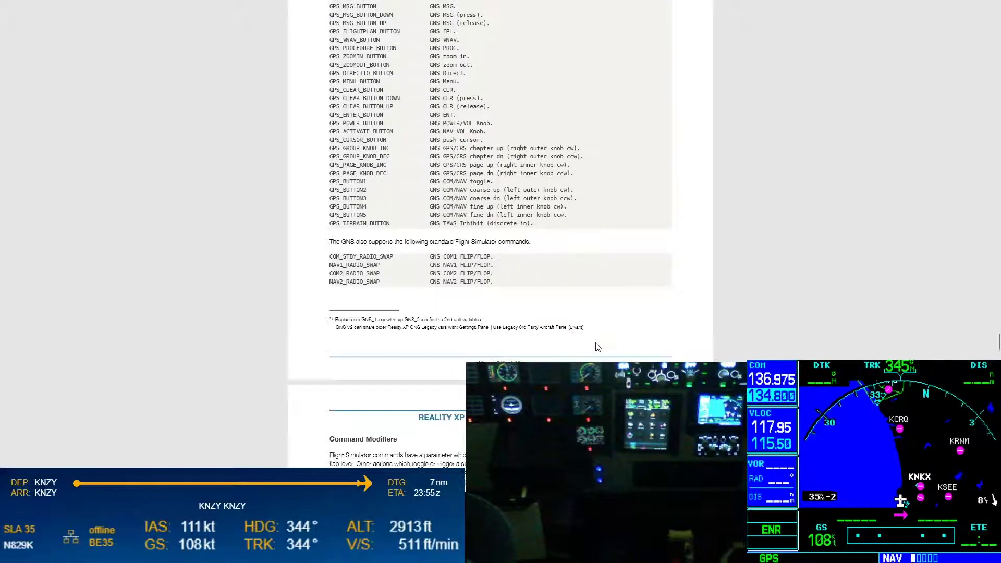
scroll(596, 344, down, 1)
scroll(596, 343, up, 3)
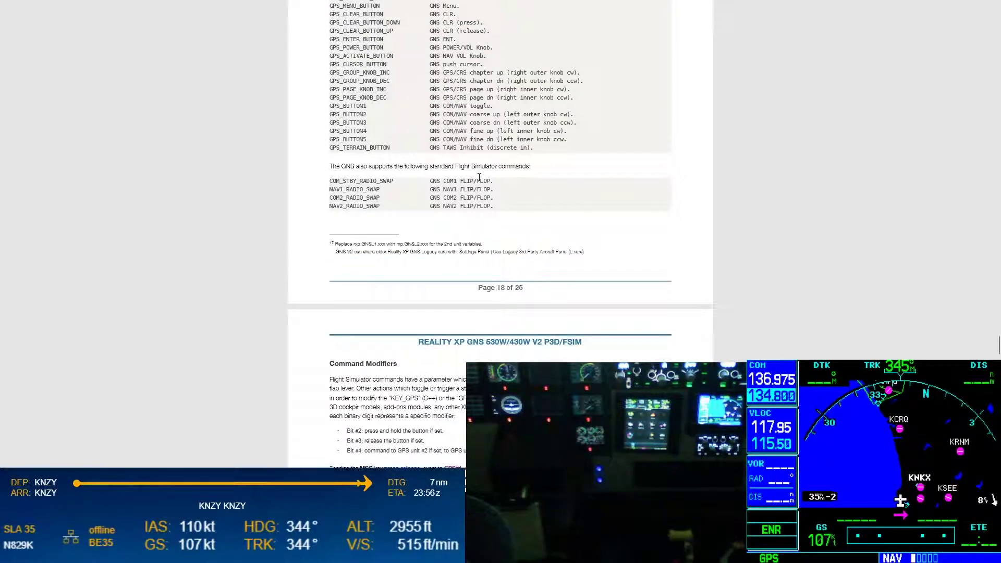
scroll(479, 177, down, 9)
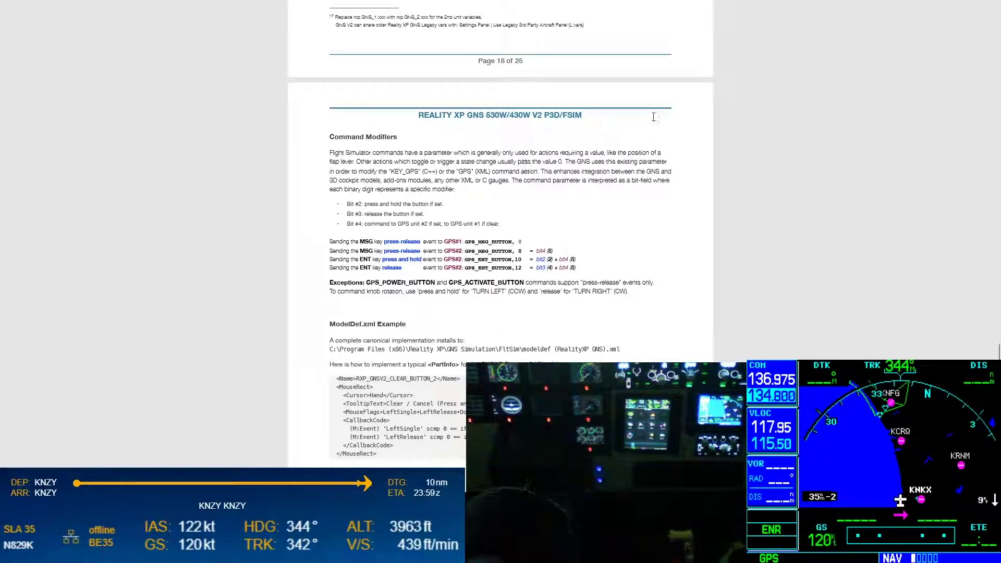
scroll(631, 249, up, 4)
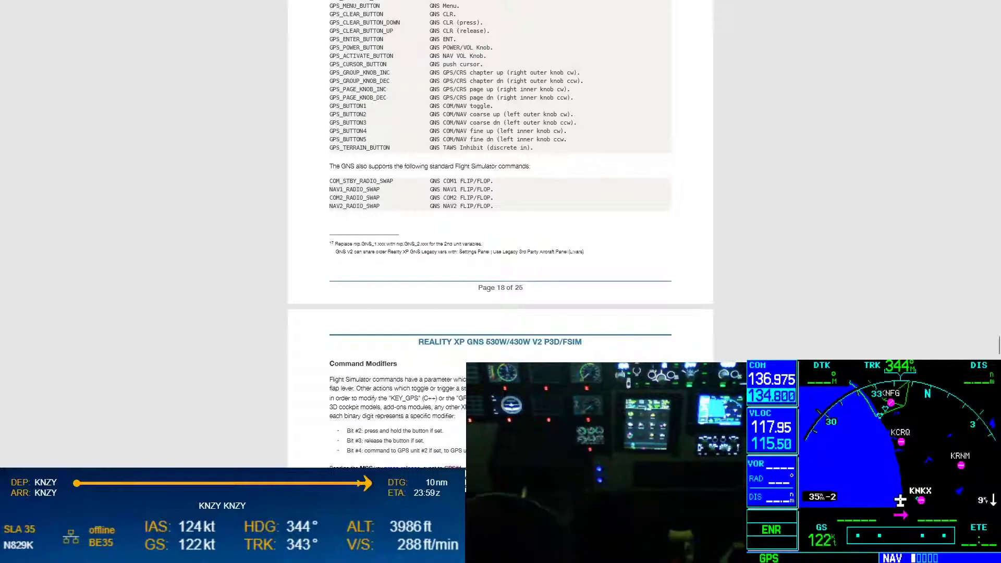
Return to SPAD.neXt, close button 1's event editor without changes, and inspect button 2's short-press event and action
key(alt+Tab)
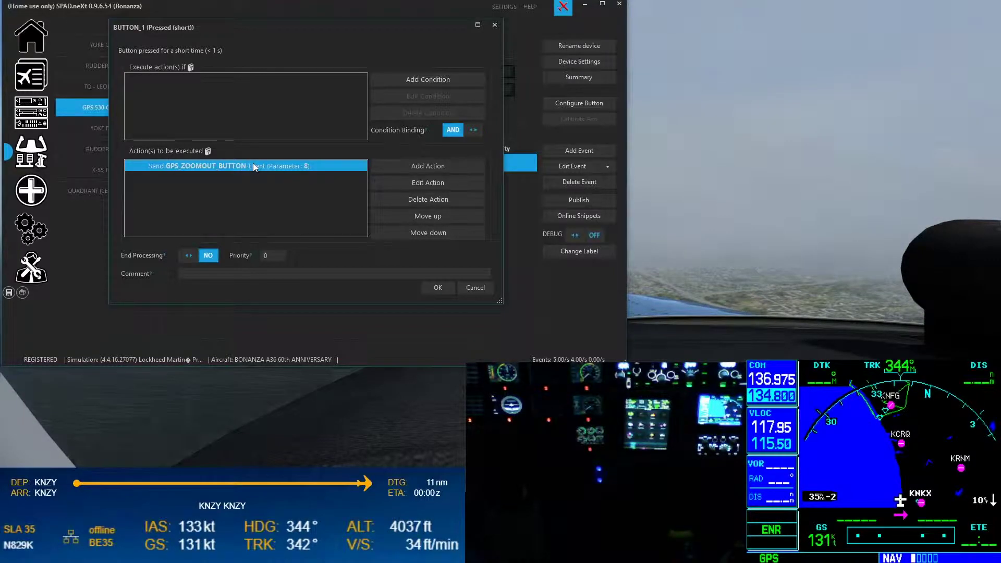
click(472, 289)
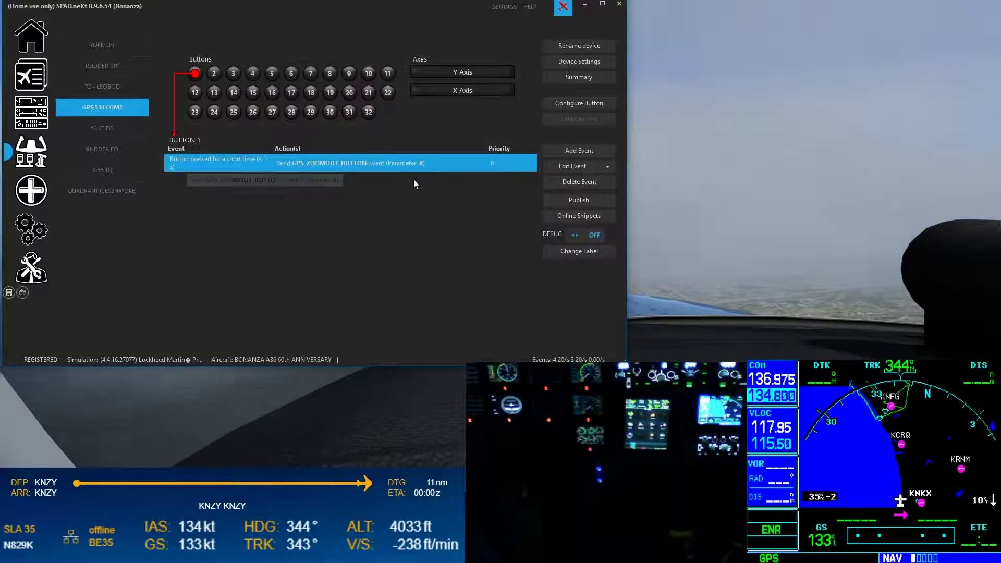
click(214, 73)
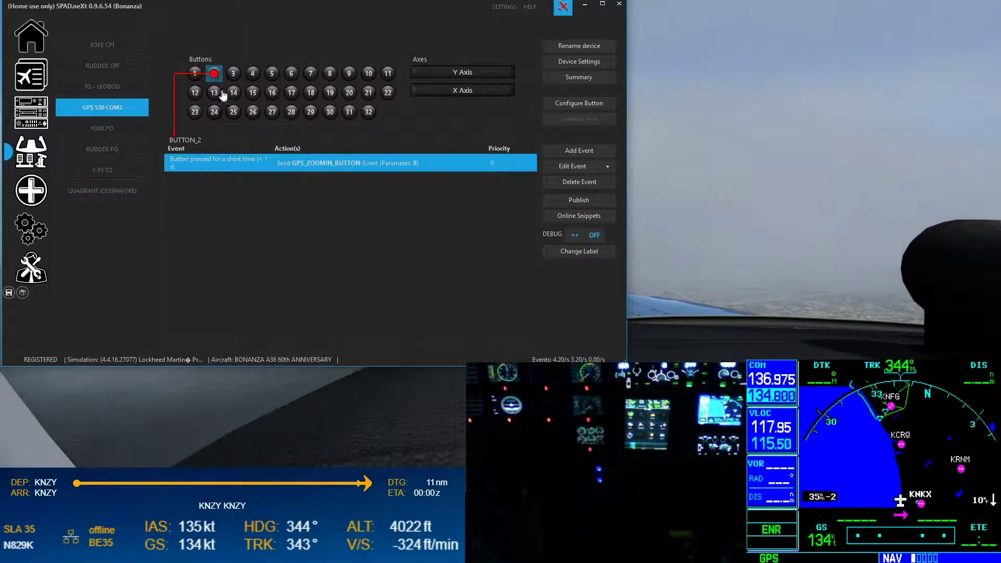
double_click(344, 162)
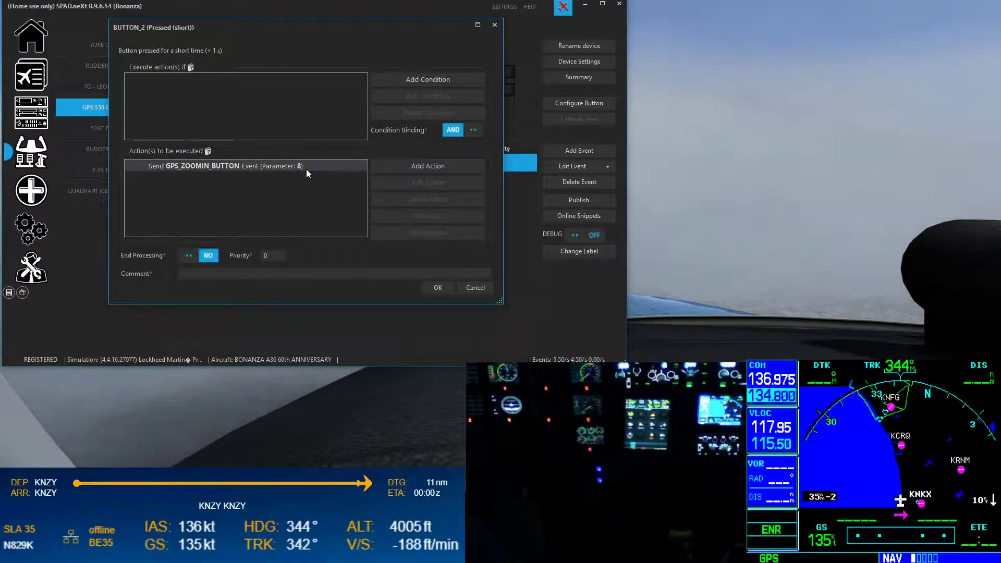
click(441, 286)
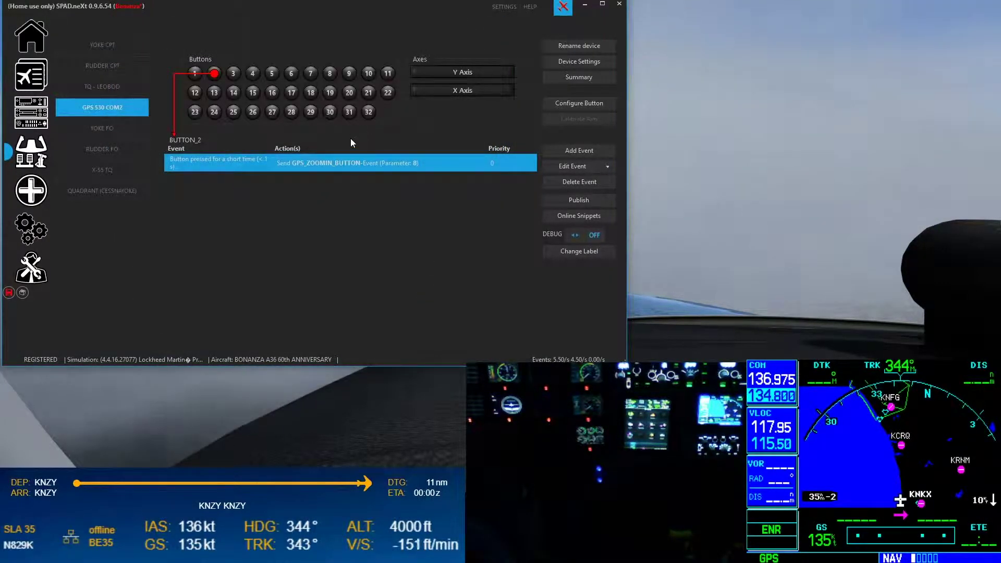
Review the GPS events and parameters assigned to buttons 3 through 8 of the GPS 530 Com2 device
click(233, 77)
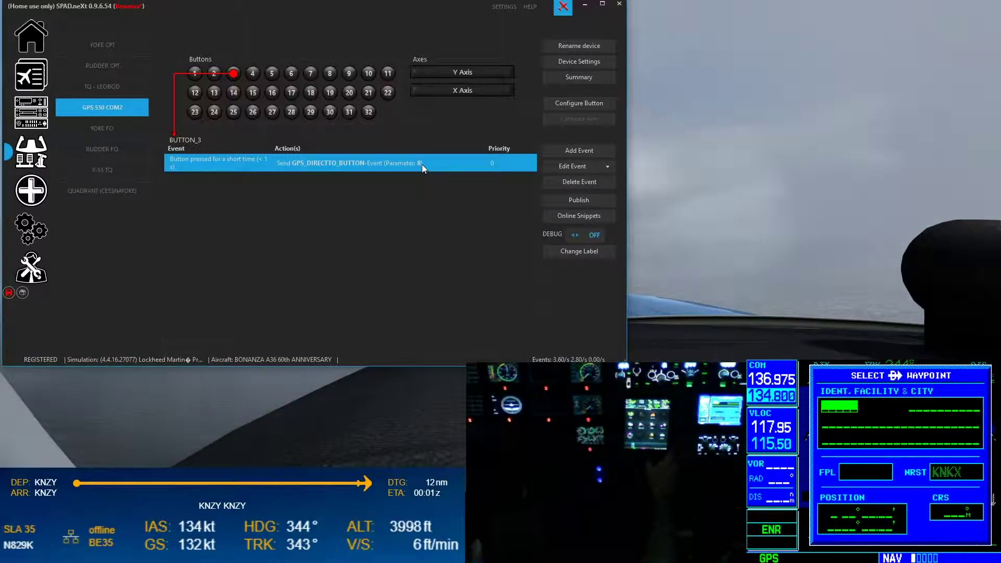
click(253, 73)
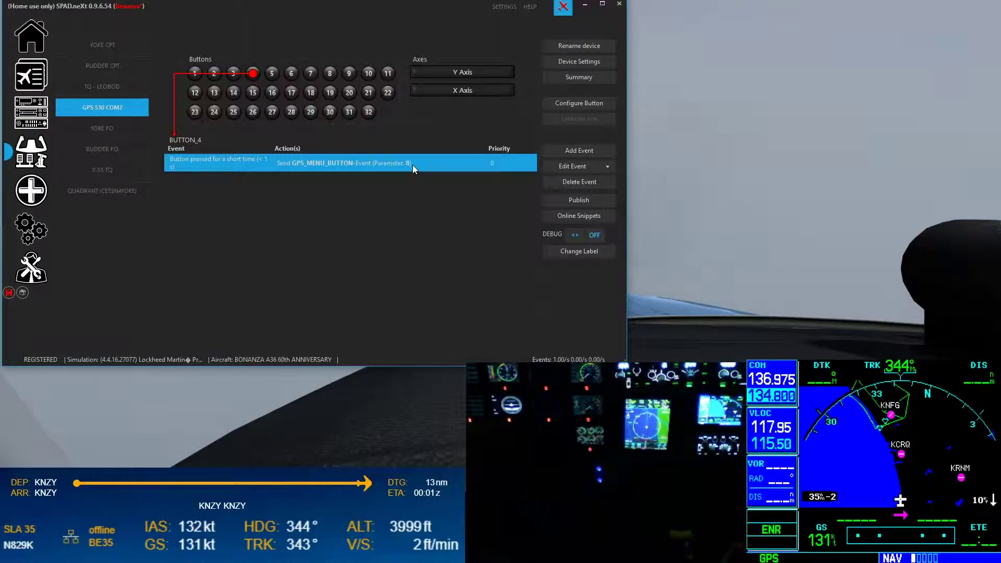
click(273, 74)
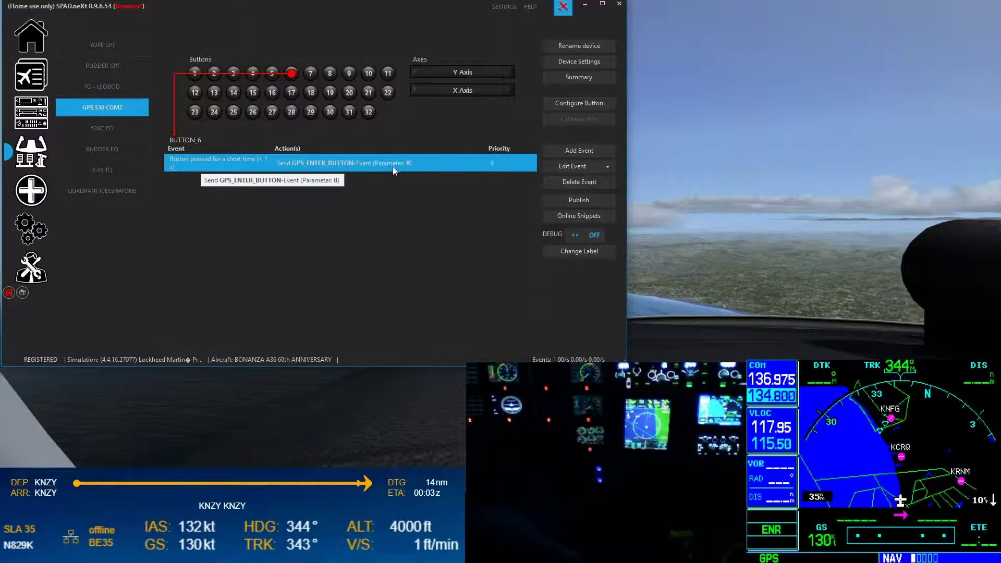
click(310, 74)
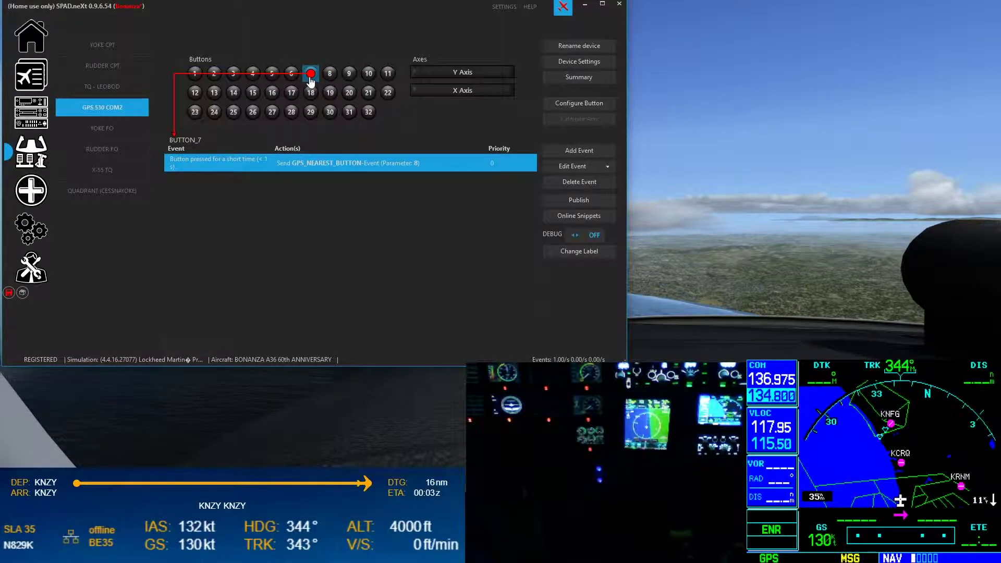
click(331, 79)
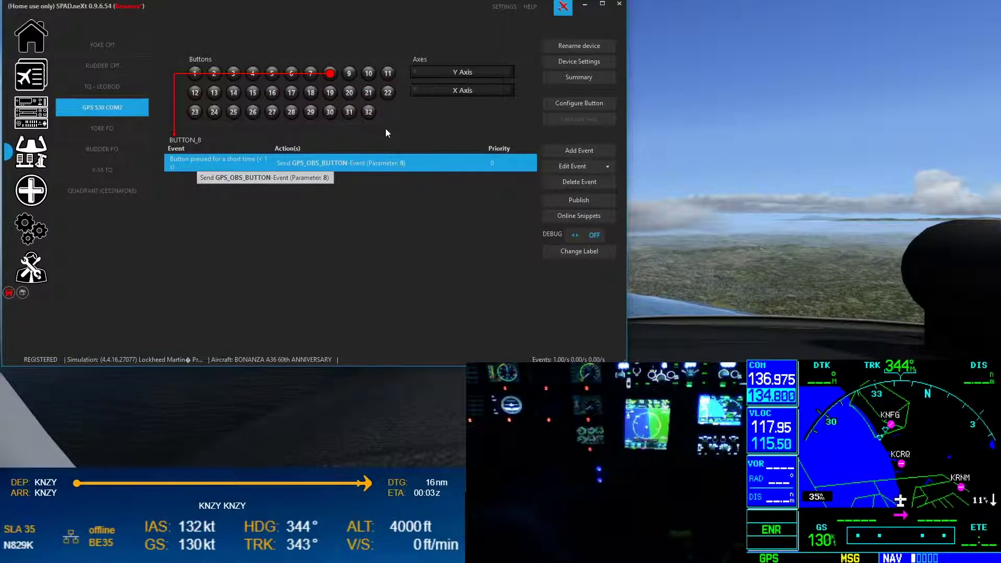
Review the GPS events and parameters assigned to buttons 9 through 11 of the GPS 530 Com2 device
click(349, 74)
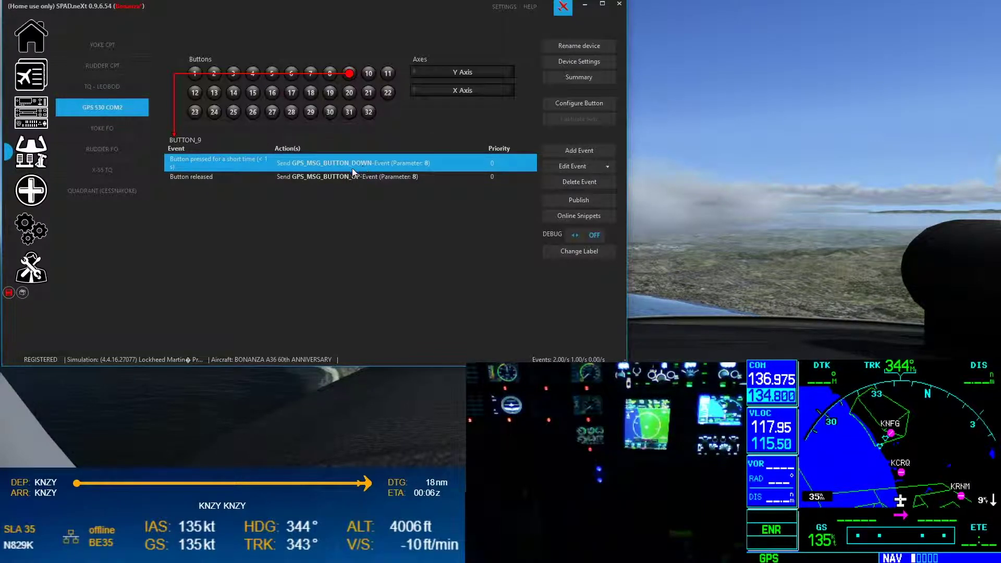
click(369, 78)
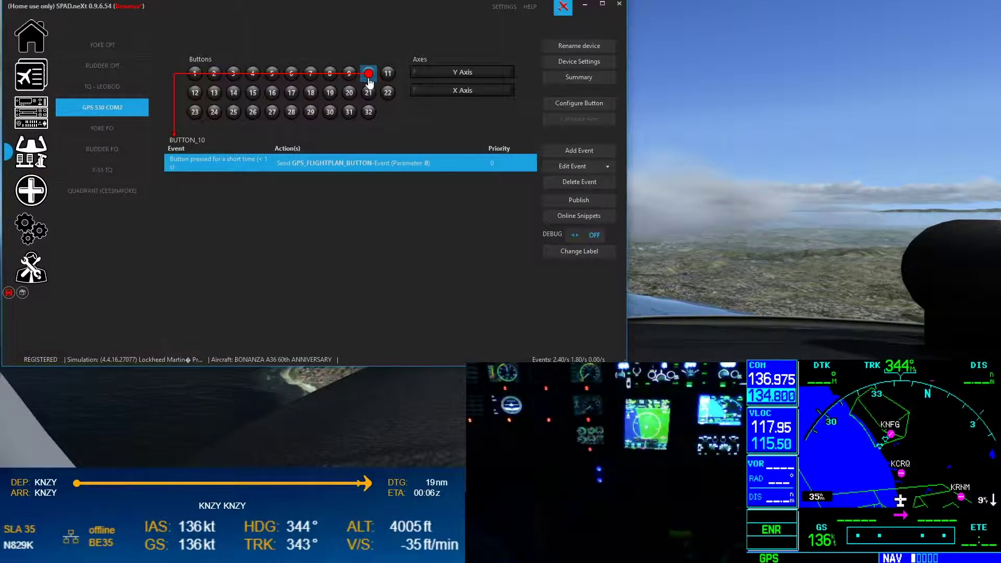
click(389, 77)
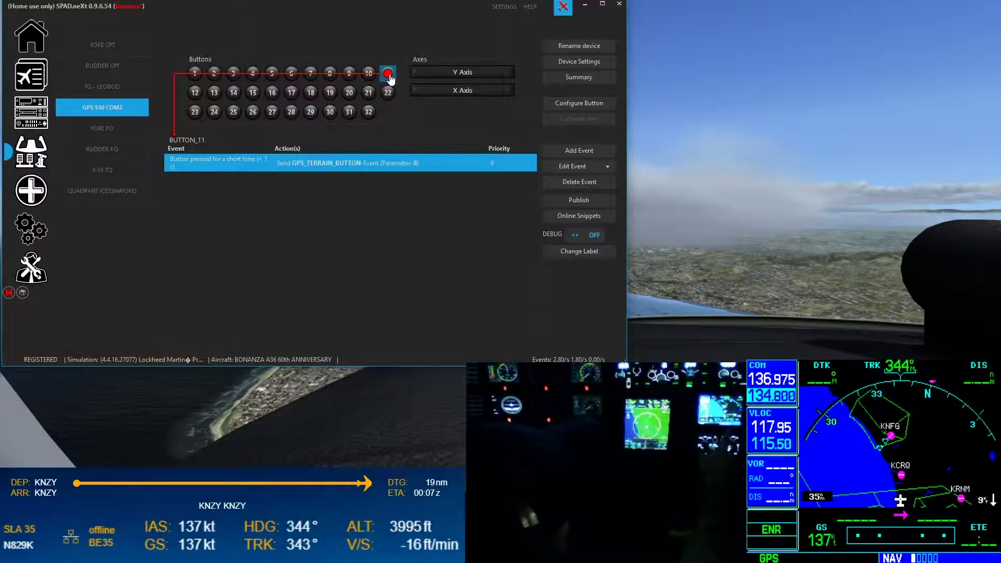
Change button 11's short-press action to send the GPS_VNAV_BUTTON event with parameter value 8
click(376, 162)
click(355, 226)
double_click(356, 227)
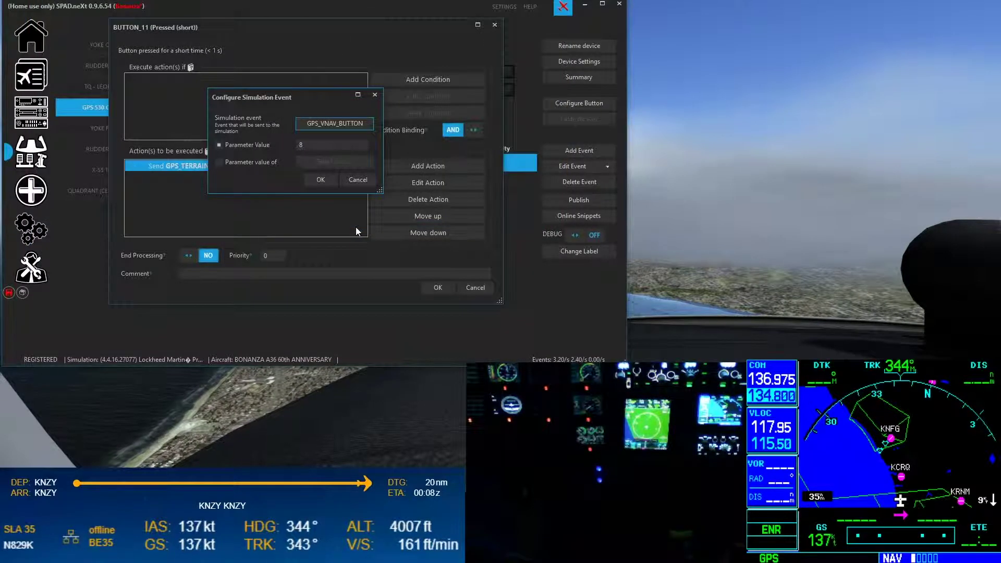
click(325, 180)
key(Return)
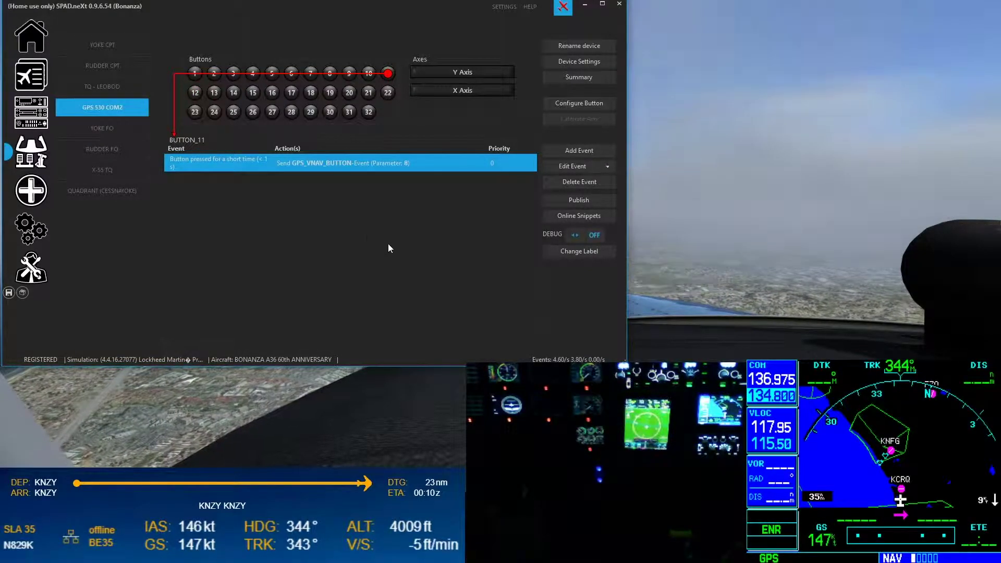
Review the procedure, radio swap and COM/NAV toggle events assigned to buttons 12 through 15
click(195, 92)
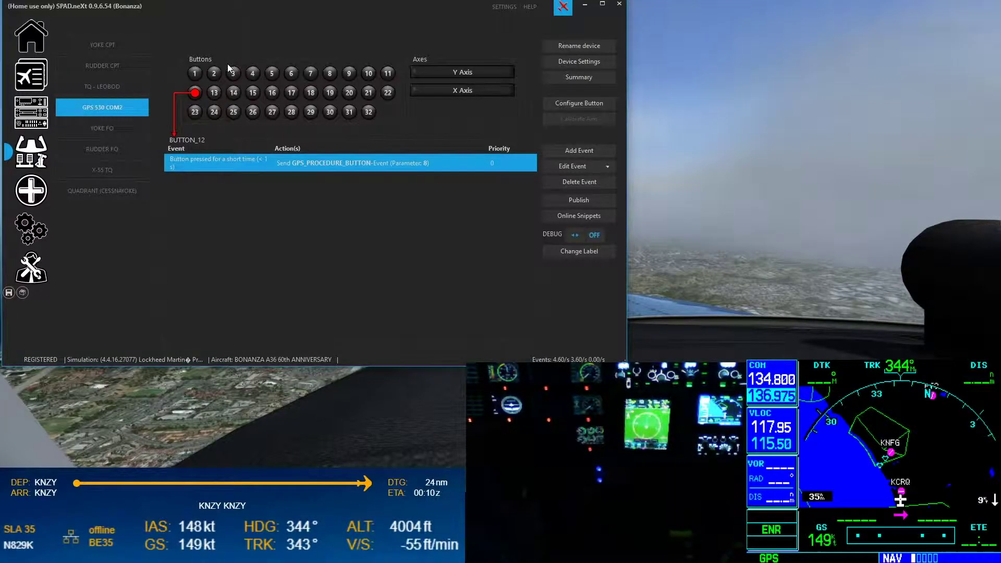
click(214, 92)
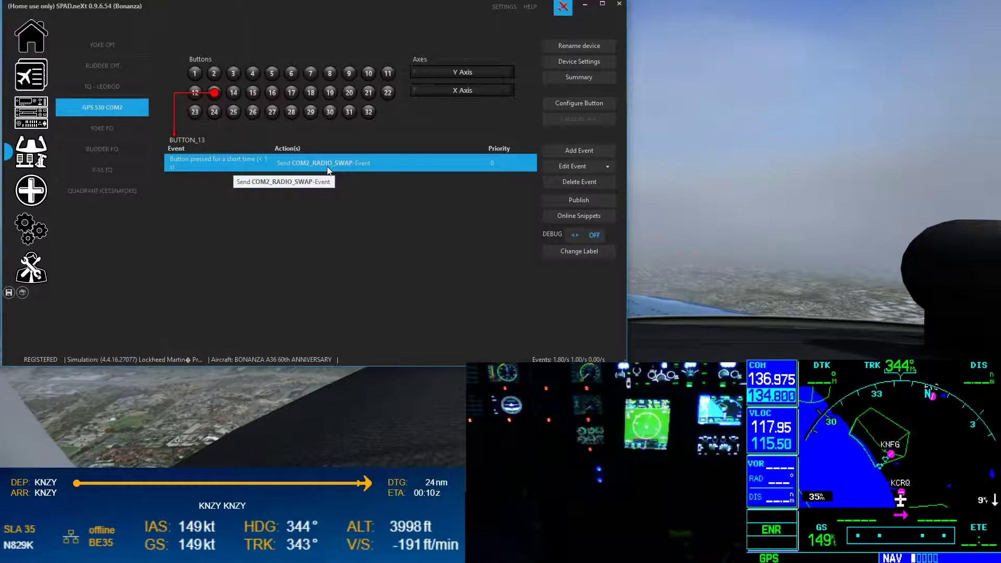
click(234, 94)
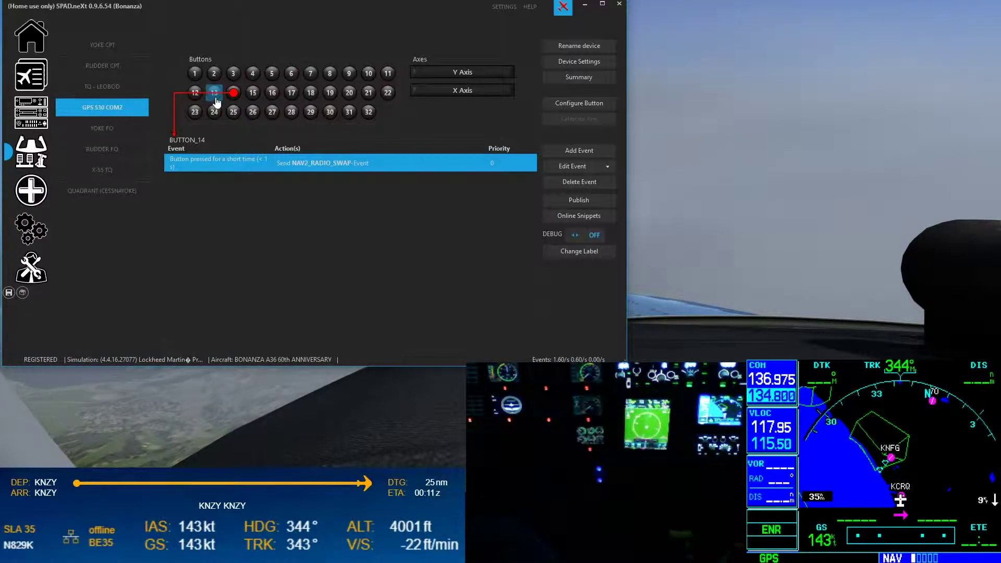
click(253, 93)
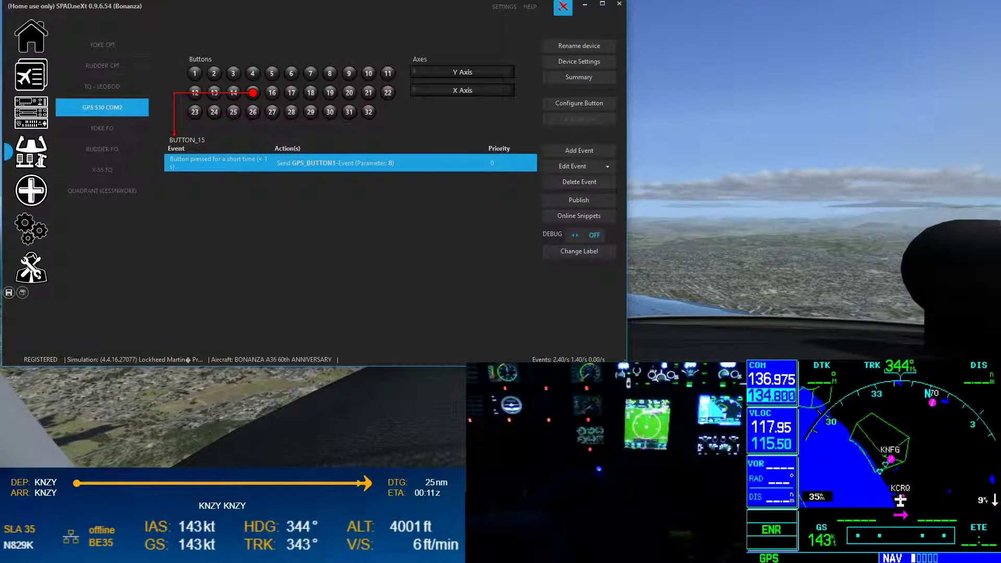
Switch to the RXP GNS 530W/430W V2 manual and find the GPS_BUTTON1 entry and its neighbours in the custom GPS commands list
key(alt+Tab)
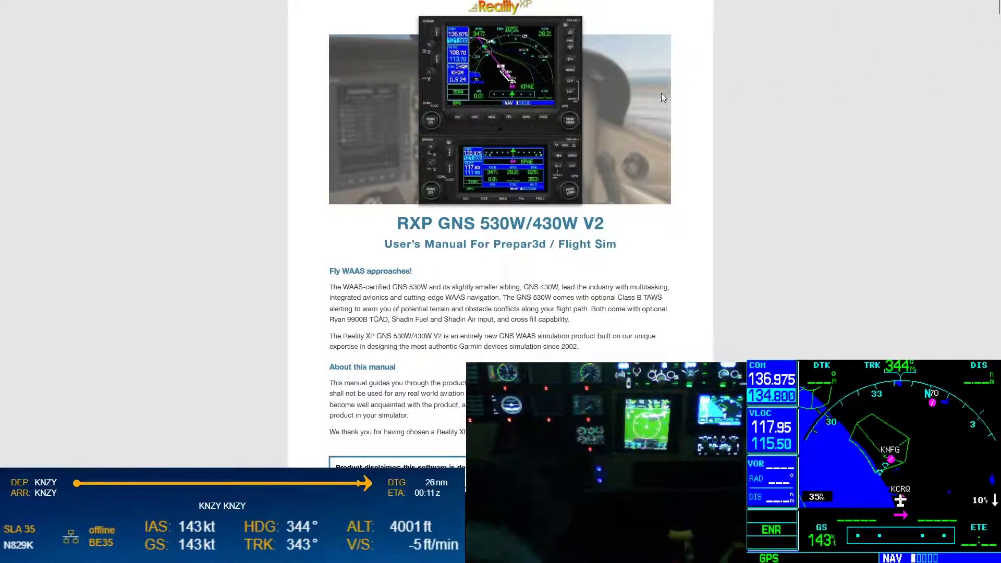
scroll(261, 129, down, 20)
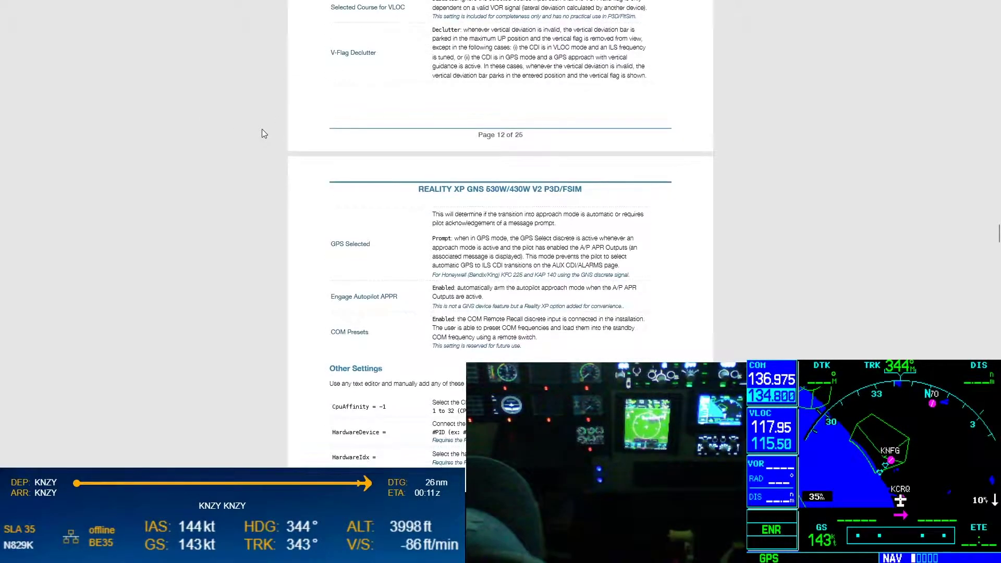
scroll(262, 129, down, 10)
scroll(262, 130, down, 5)
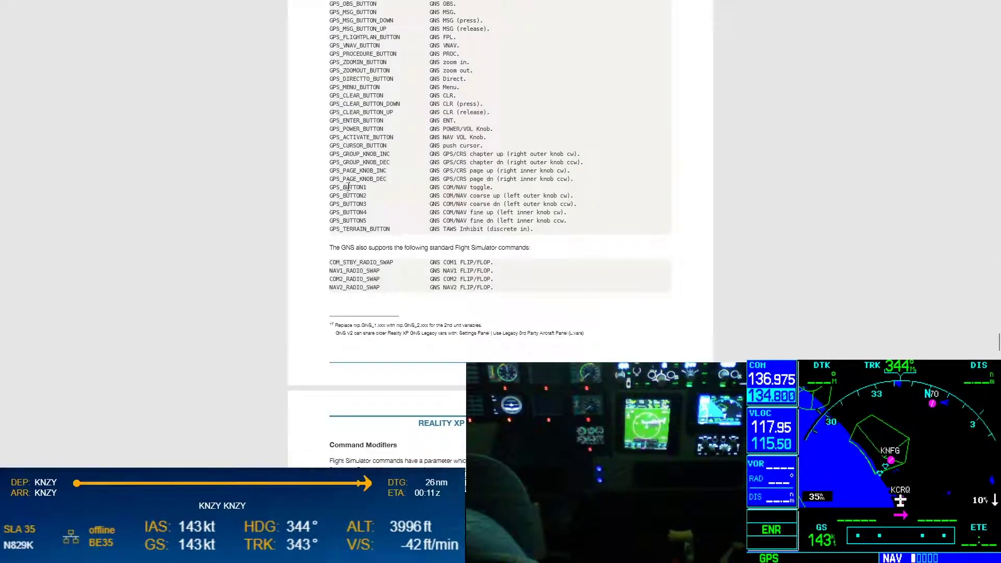
drag(329, 182, 502, 185)
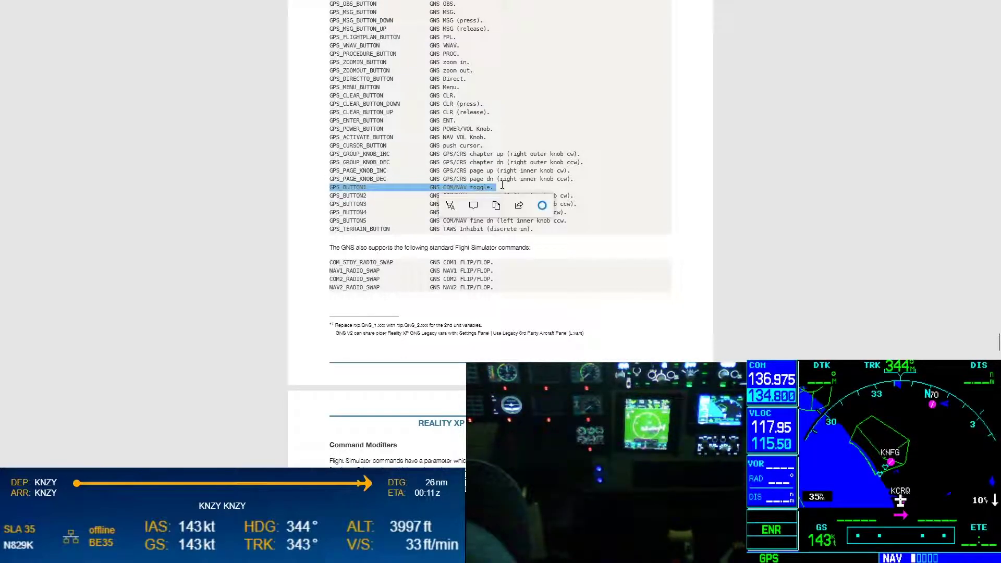
click(367, 222)
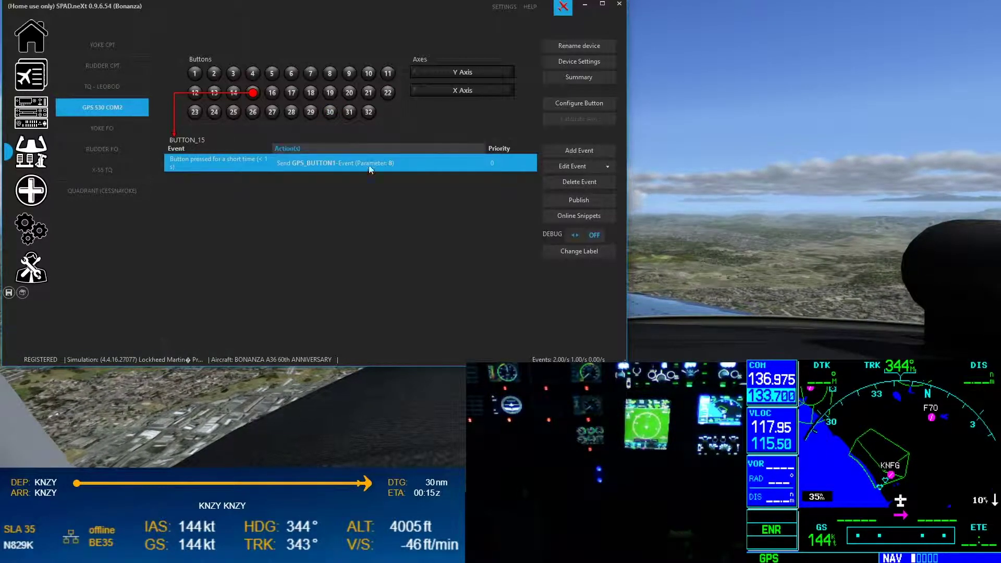
Review in SPAD.neXt the knob events on buttons 24 through 32 and button 16's cursor event, and minimize the window
click(369, 114)
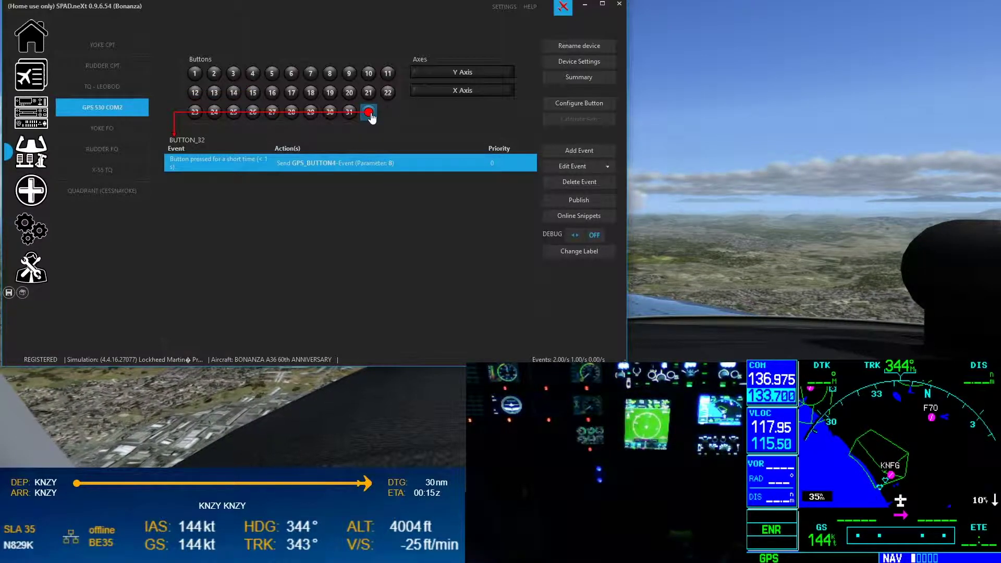
click(349, 115)
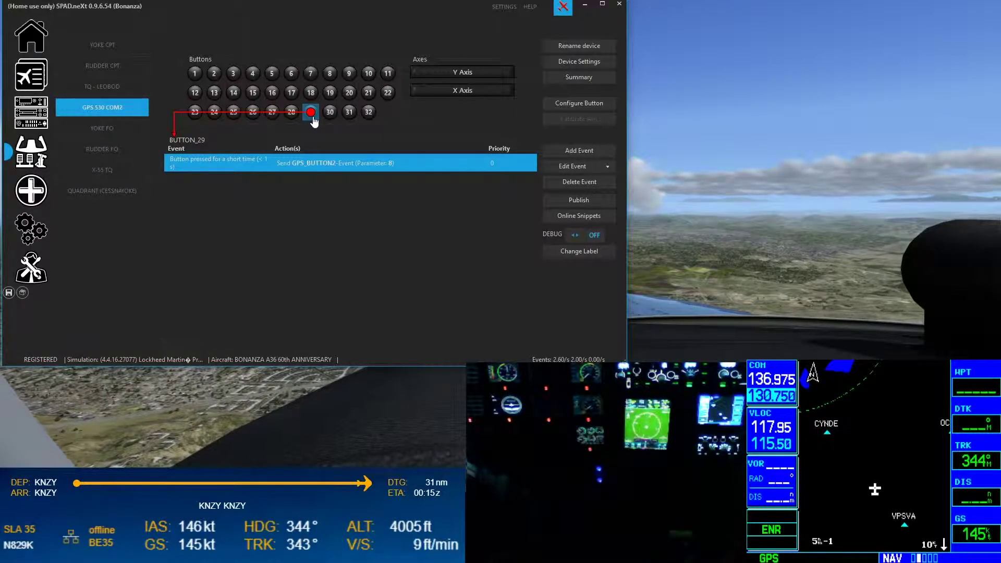
click(272, 118)
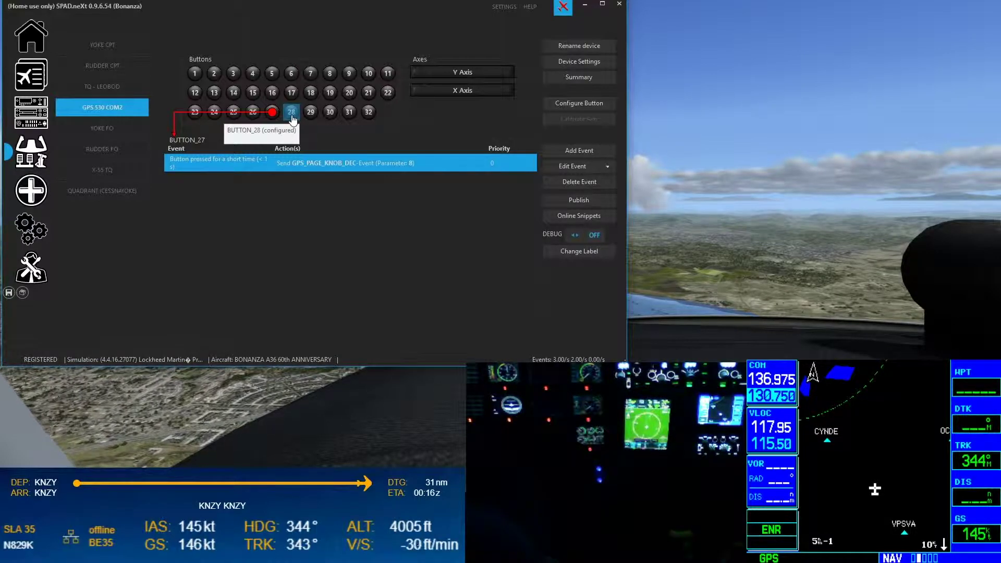
click(292, 119)
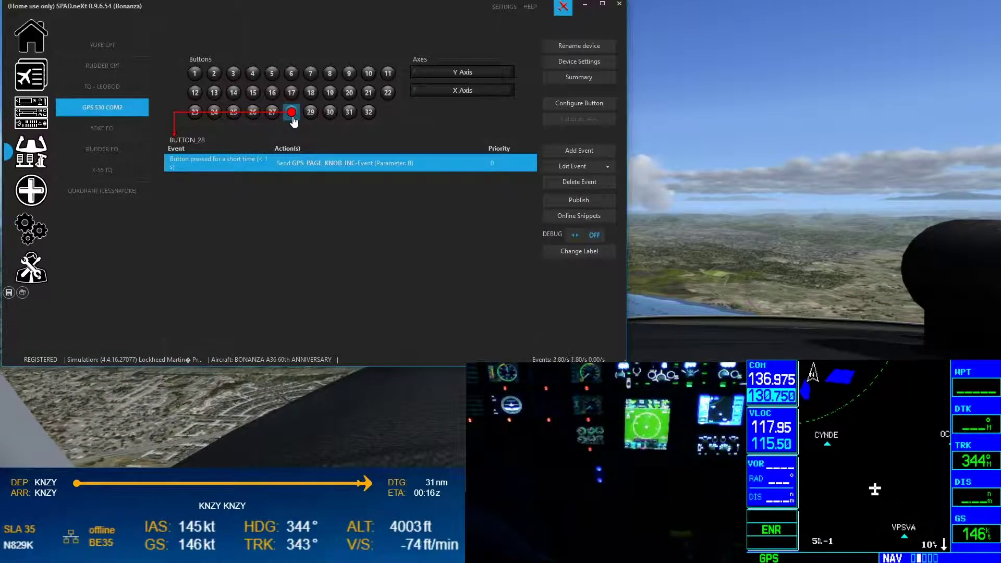
click(258, 118)
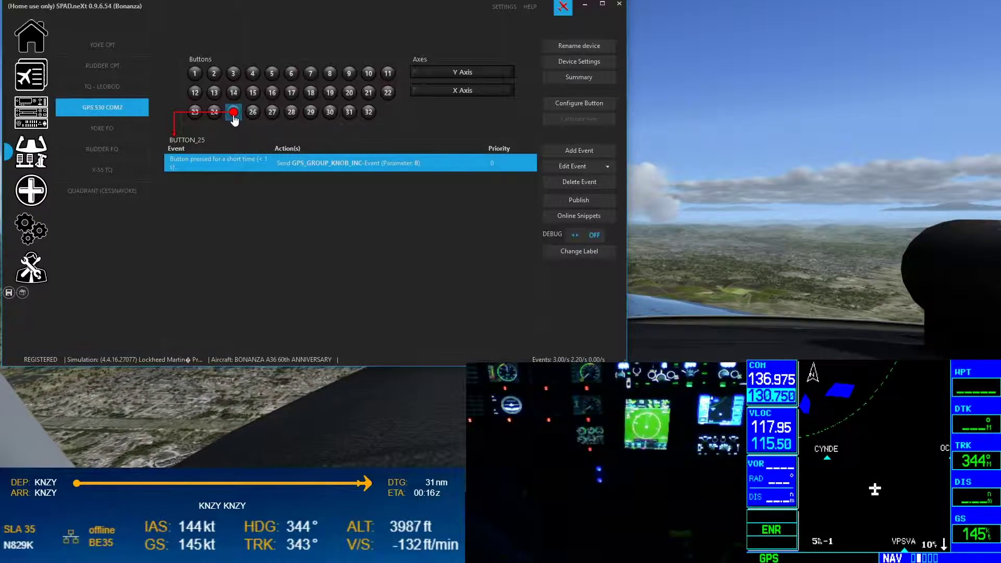
click(215, 116)
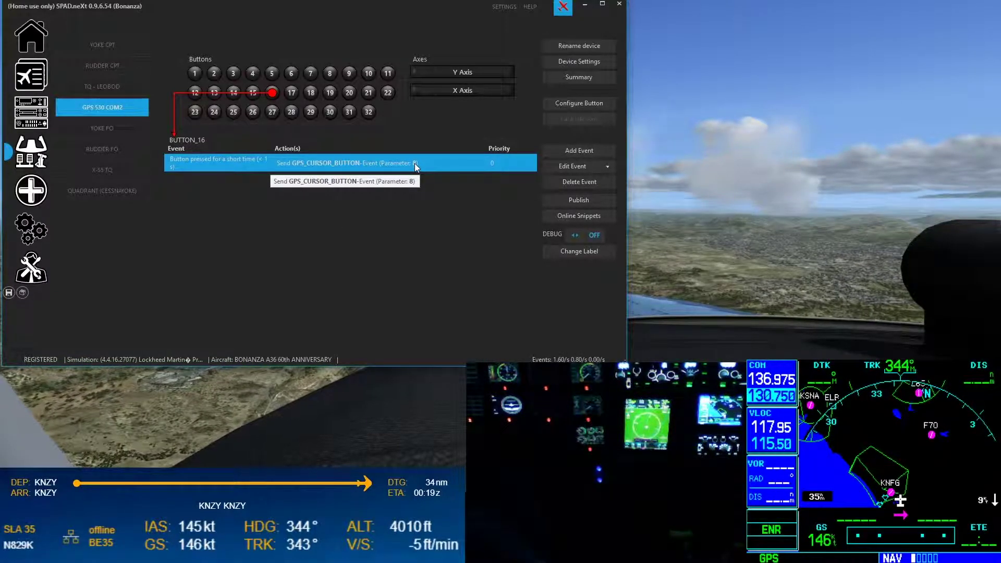
click(585, 5)
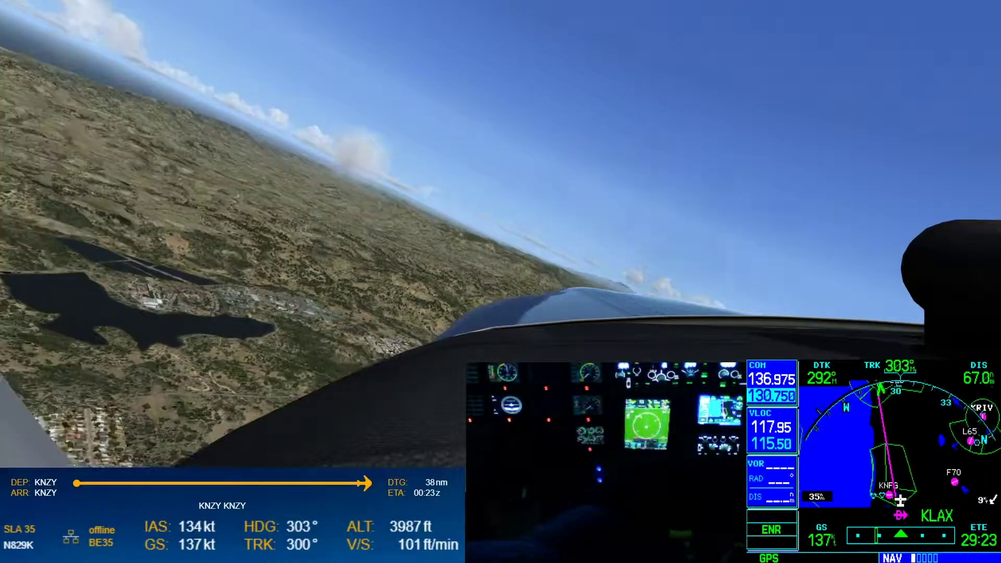
Bring SPAD.neXt back and show the event assigned to button 32 of the X-55 TQ device
key(alt+Tab)
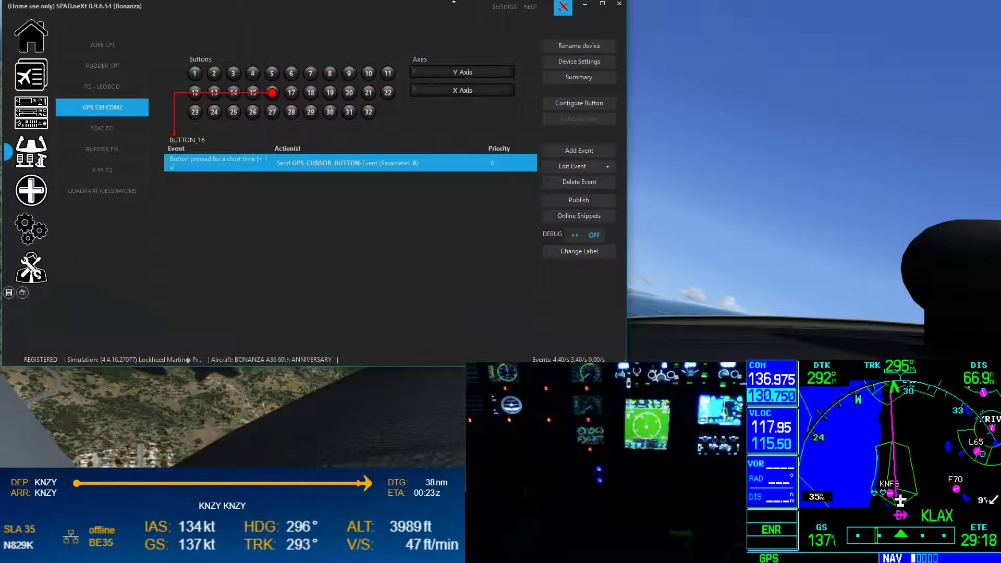
drag(423, 6, 432, 13)
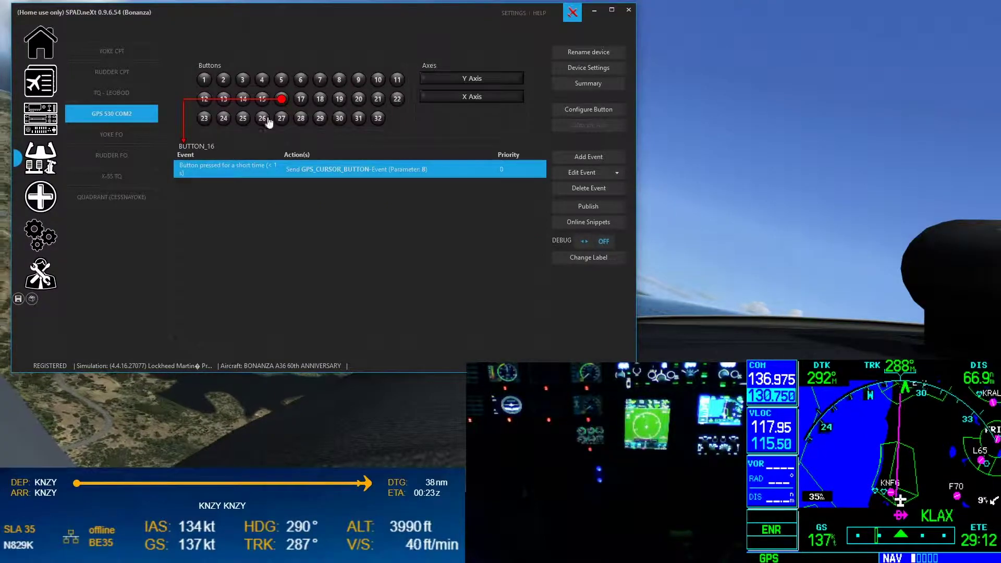
click(126, 183)
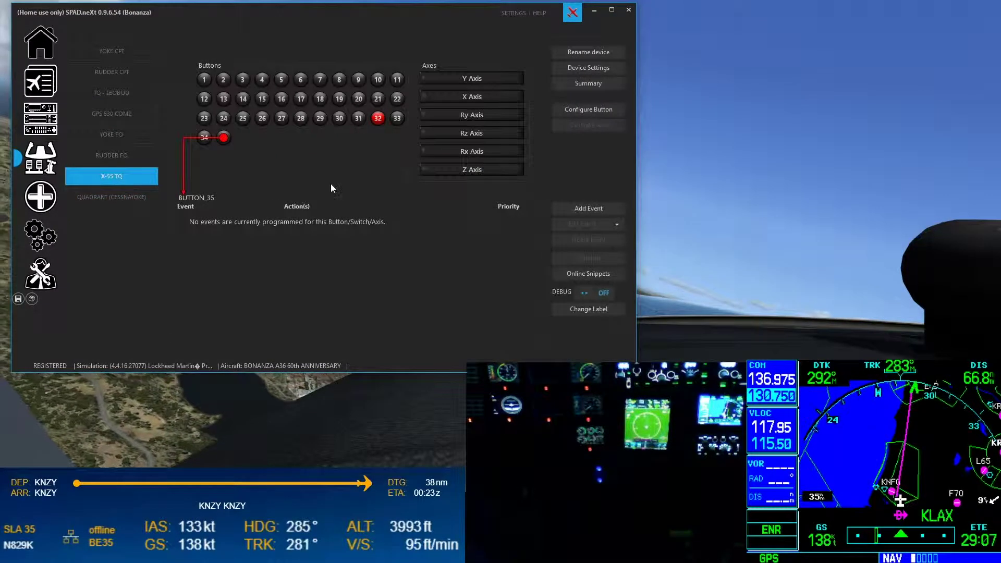
click(378, 118)
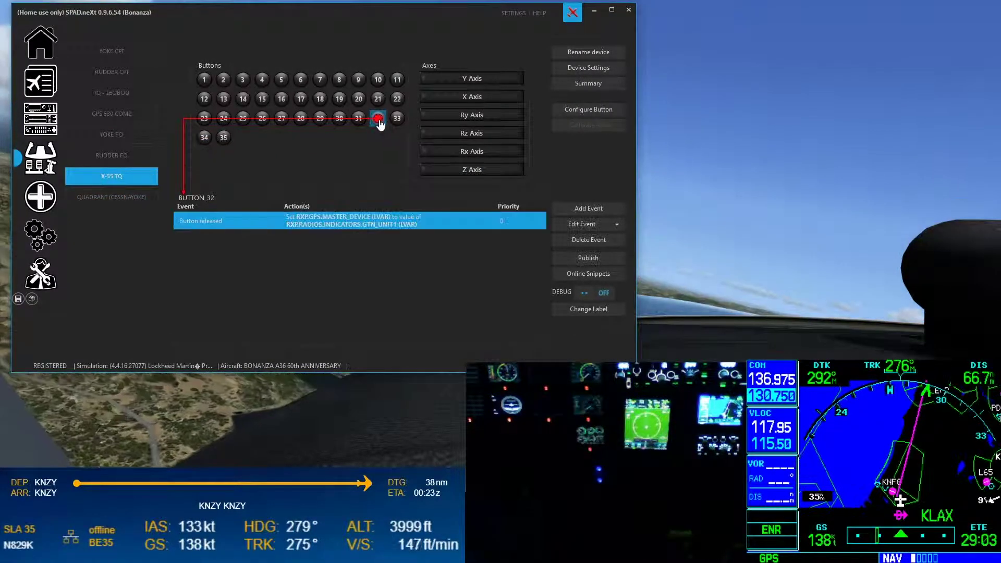
Open the data change action in button 32's release event and inspect its target variable, RXP.GPS.MASTER_DEVICE
double_click(391, 224)
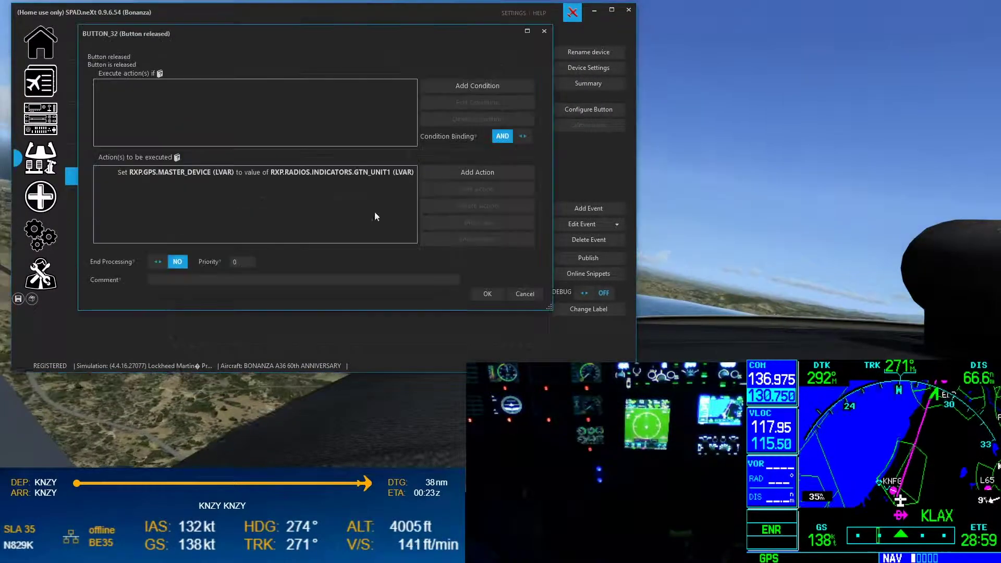
click(312, 173)
double_click(312, 174)
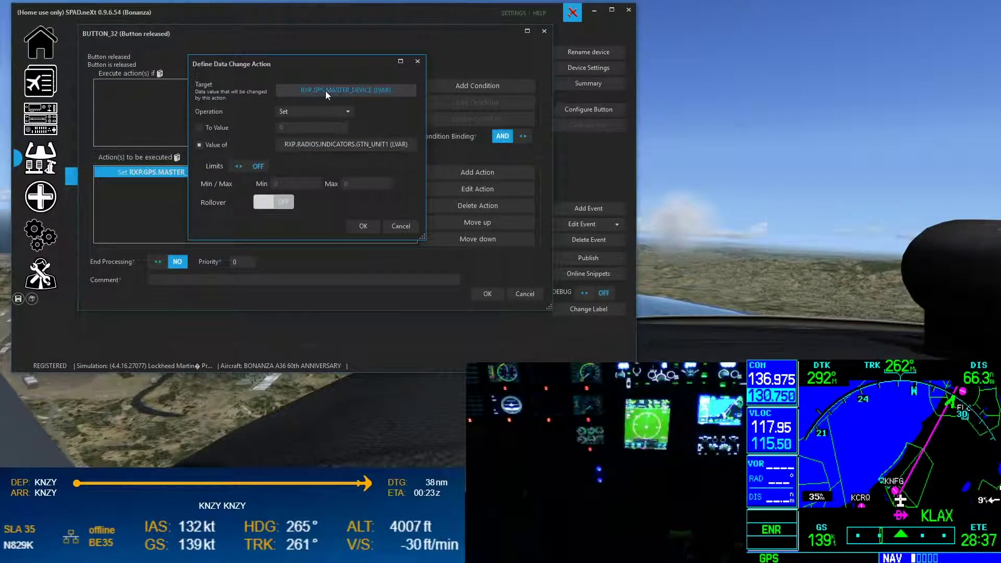
click(344, 90)
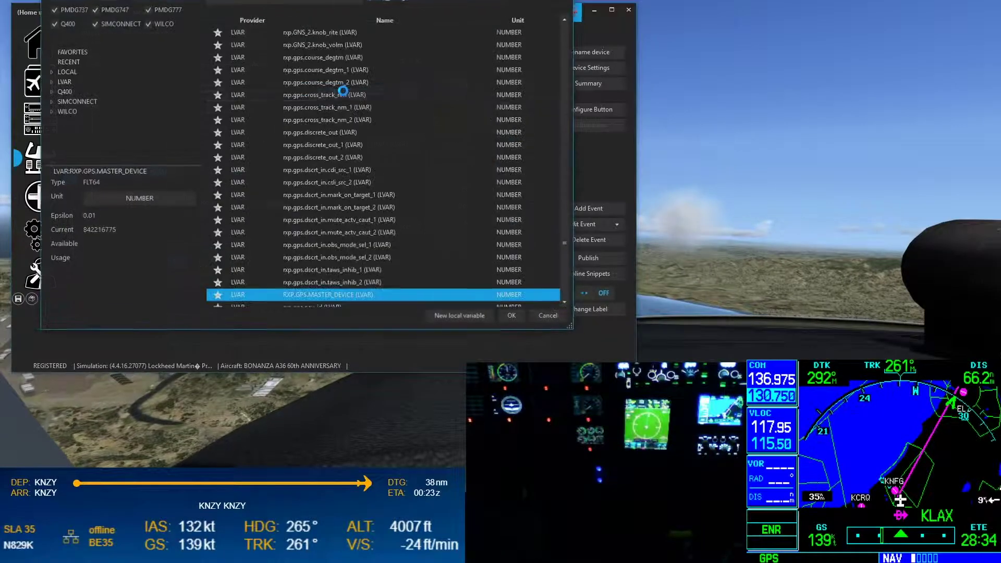
click(549, 316)
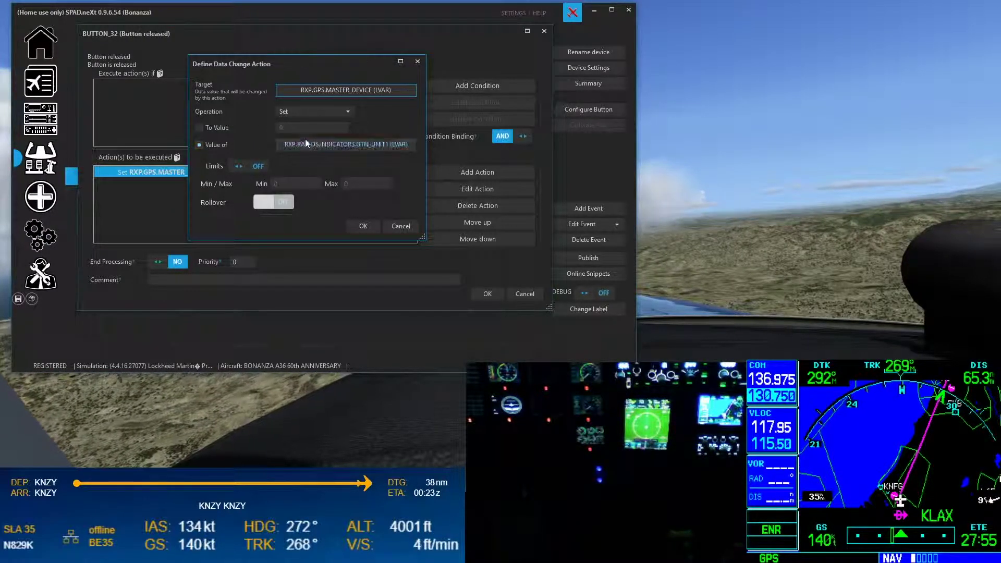
Inspect the action's source variable, RXP.RADIOS.INDICATORS.GTN_UNIT1, and close the action and event editors without changes
click(376, 146)
click(423, 224)
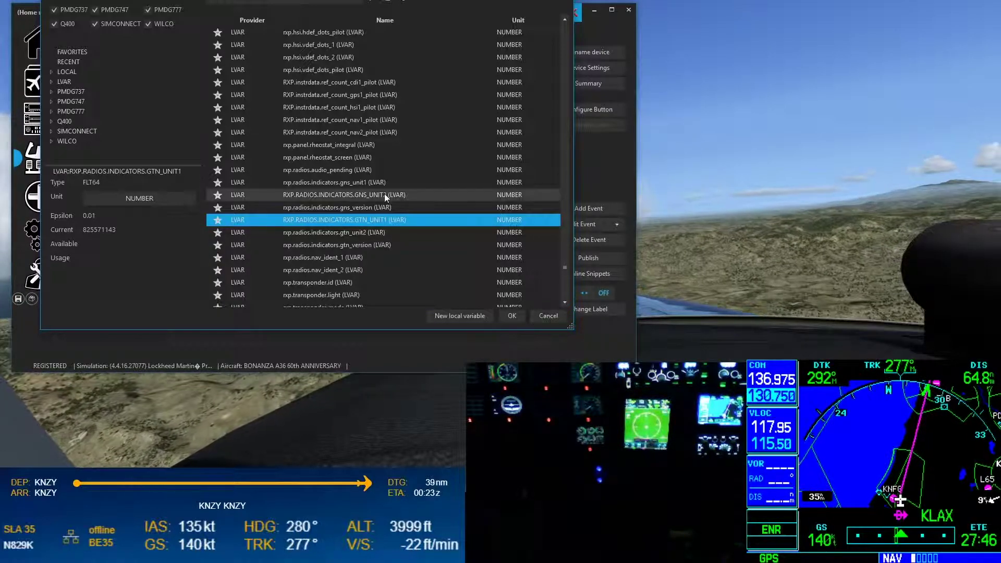
double_click(399, 221)
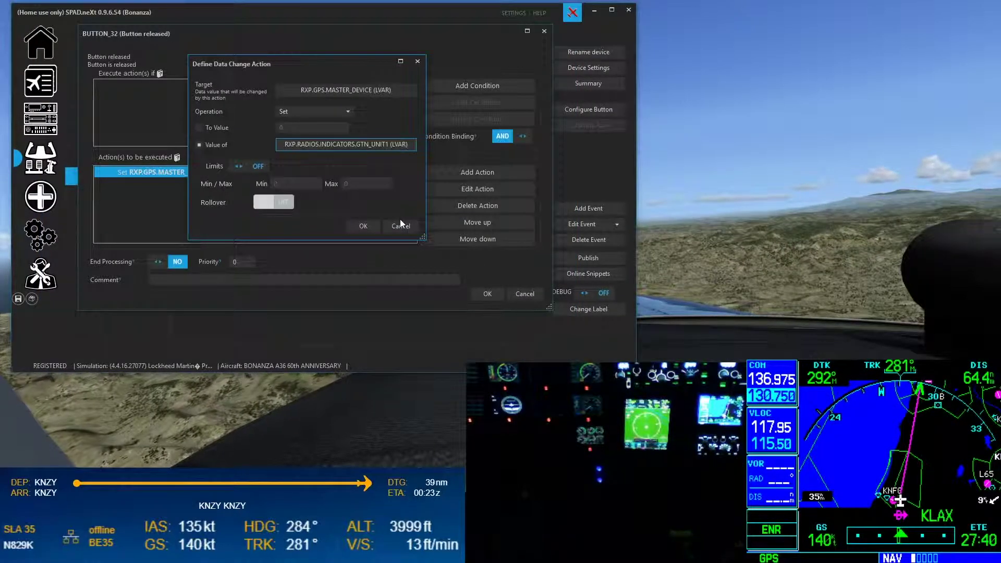
click(402, 226)
click(533, 294)
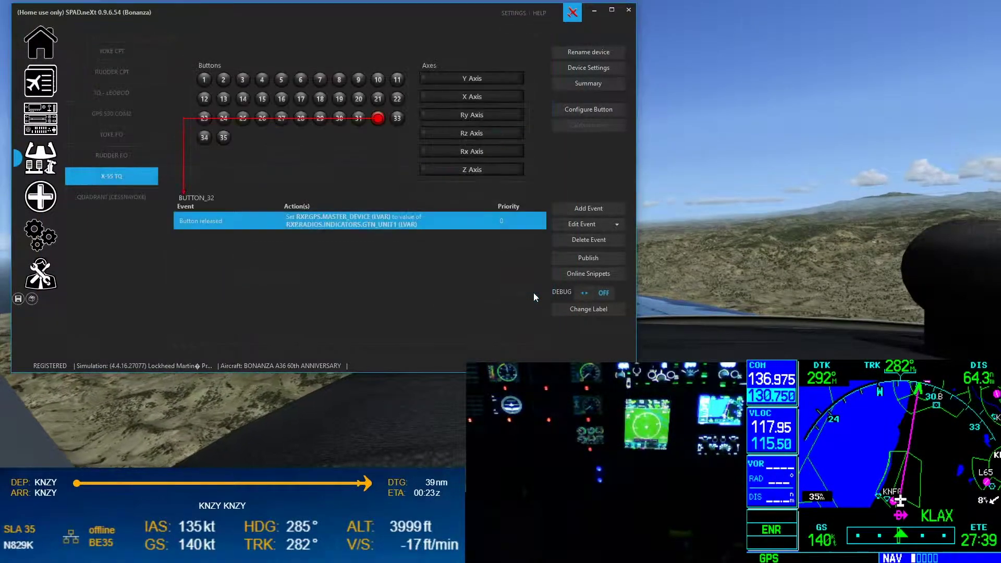
Reopen button 32's release action to examine the GTN_UNIT1 variable's details, cancel the editors without changes and minimize SPAD.neXt
click(380, 119)
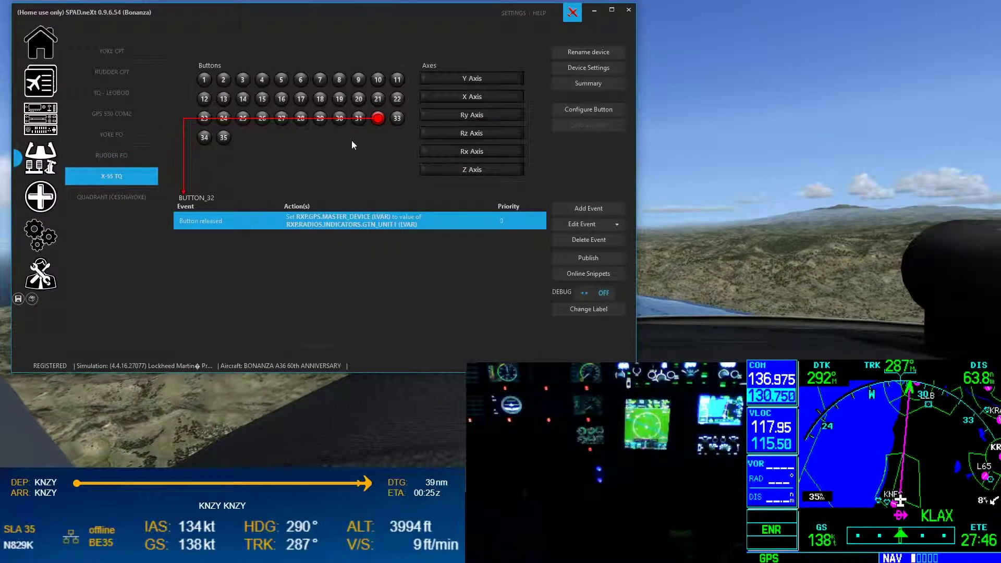
double_click(369, 224)
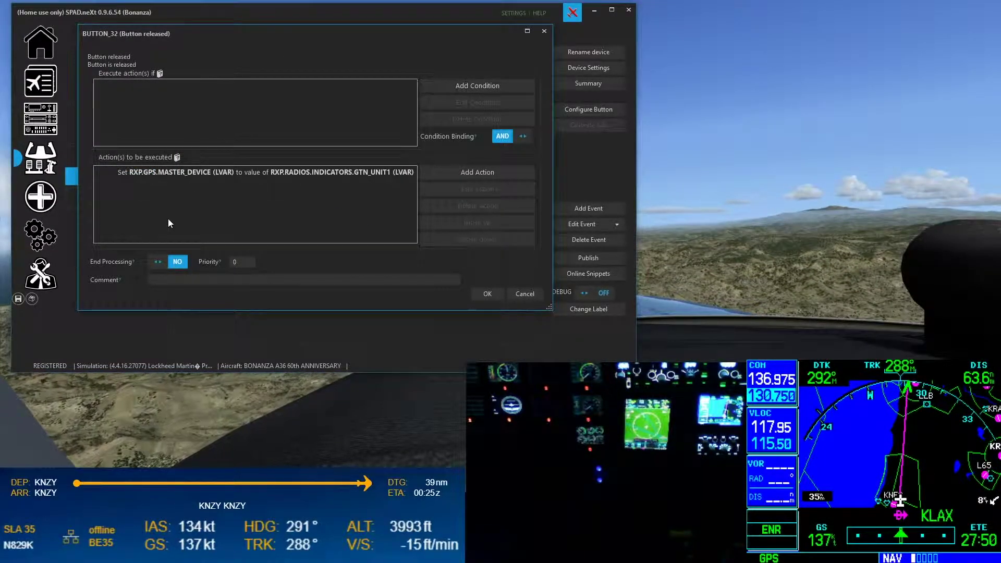
double_click(299, 176)
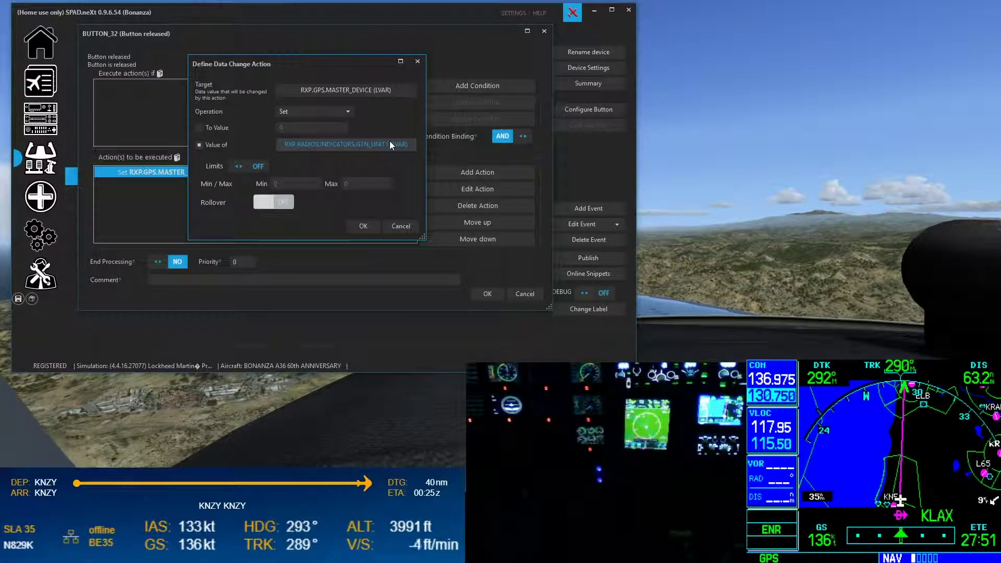
click(411, 225)
double_click(339, 174)
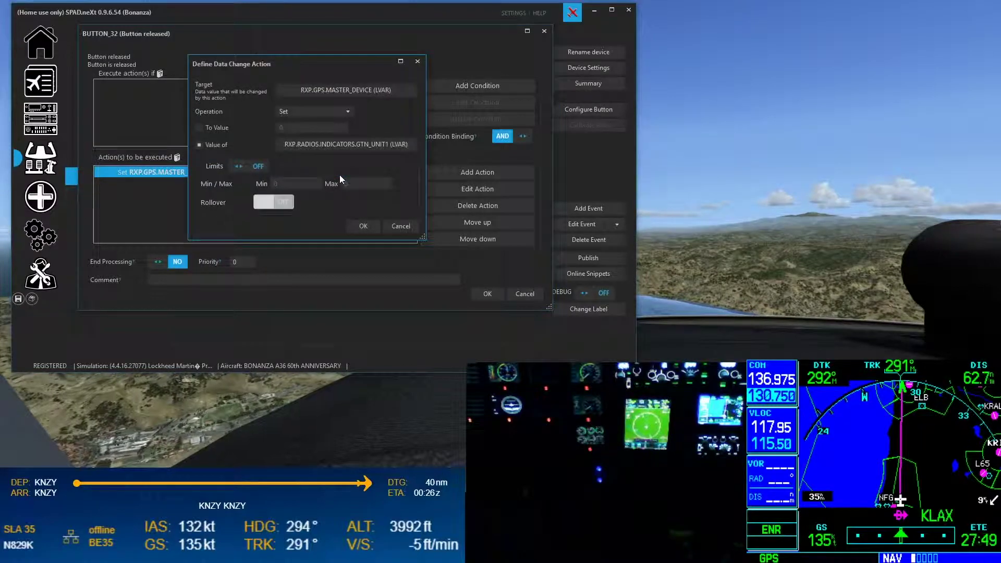
click(324, 145)
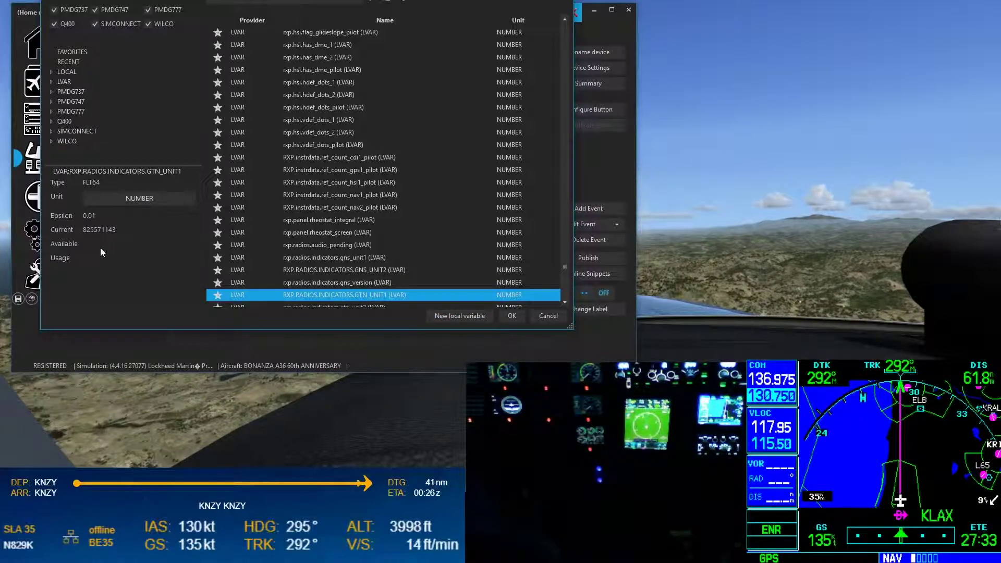
double_click(358, 296)
click(411, 227)
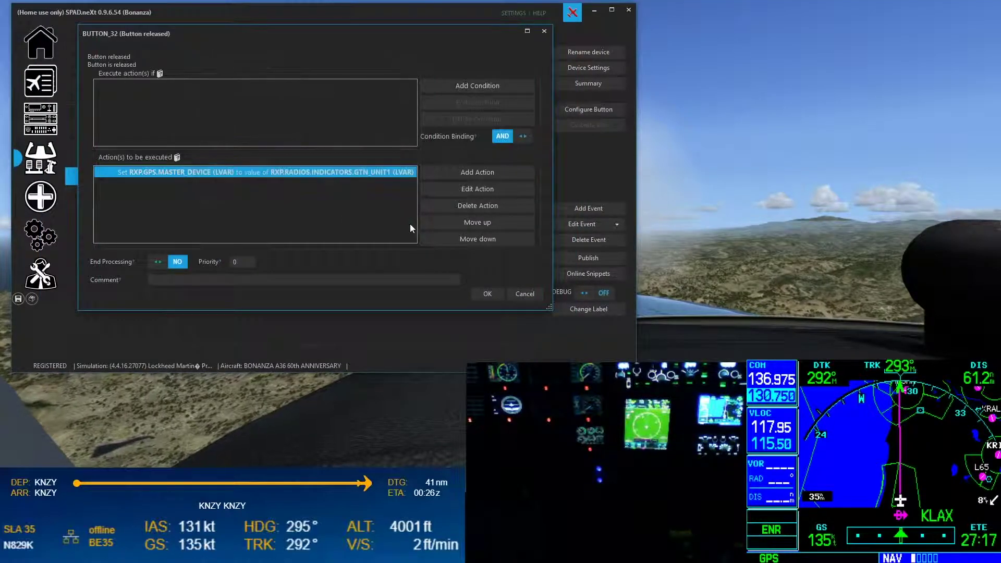
click(530, 294)
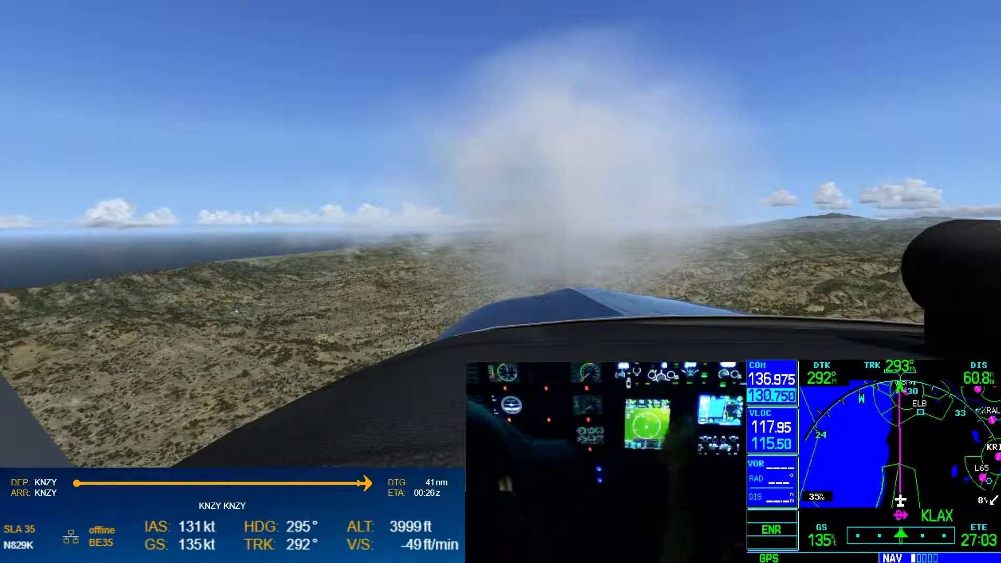
click(594, 10)
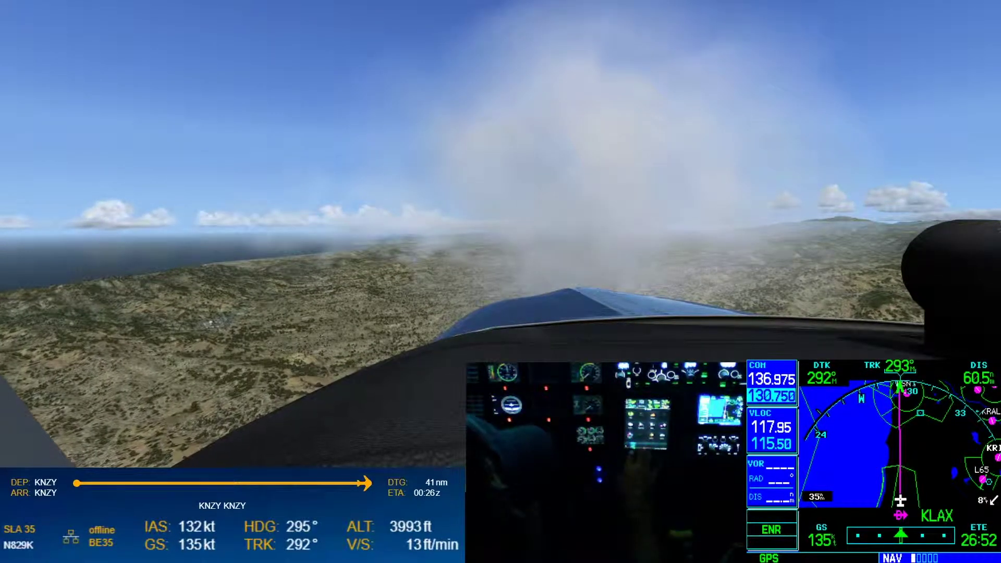